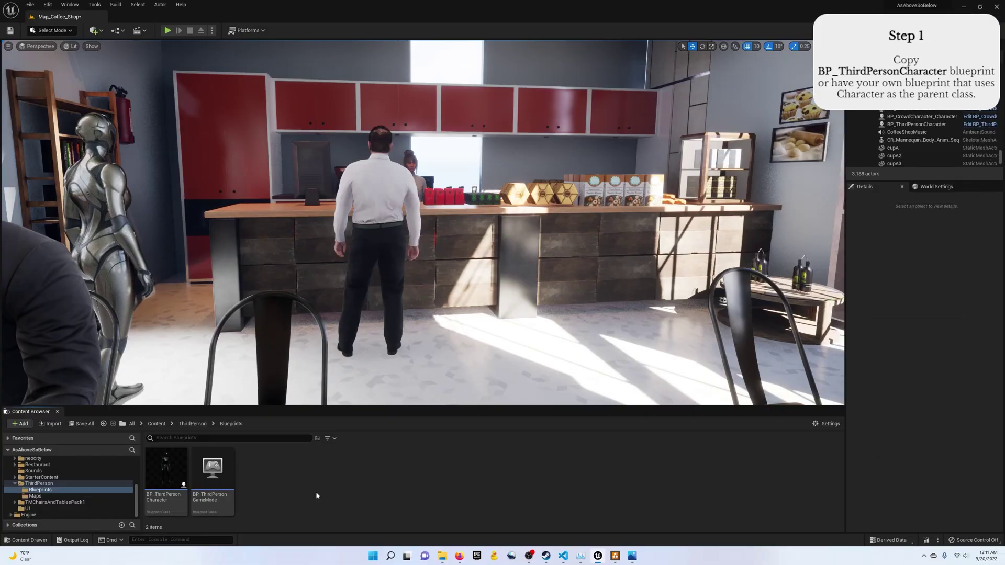
- Start a new Blueprint class, then cancel the parent class picker without creating anything
{"action": "right_click", "coordinate": [316, 492]}
{"action": "left_click", "coordinate": [366, 276]}
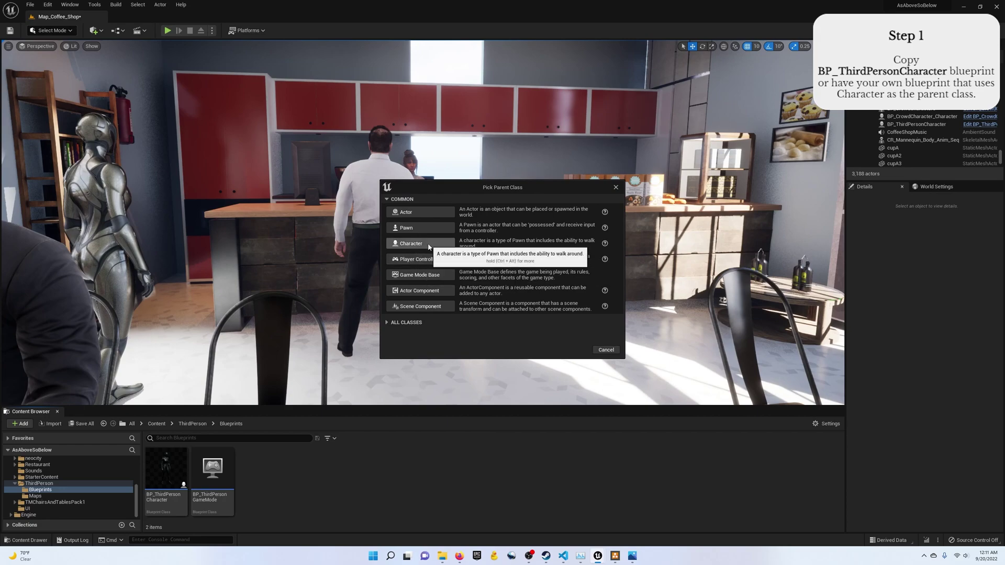
{"action": "left_click", "coordinate": [605, 350]}
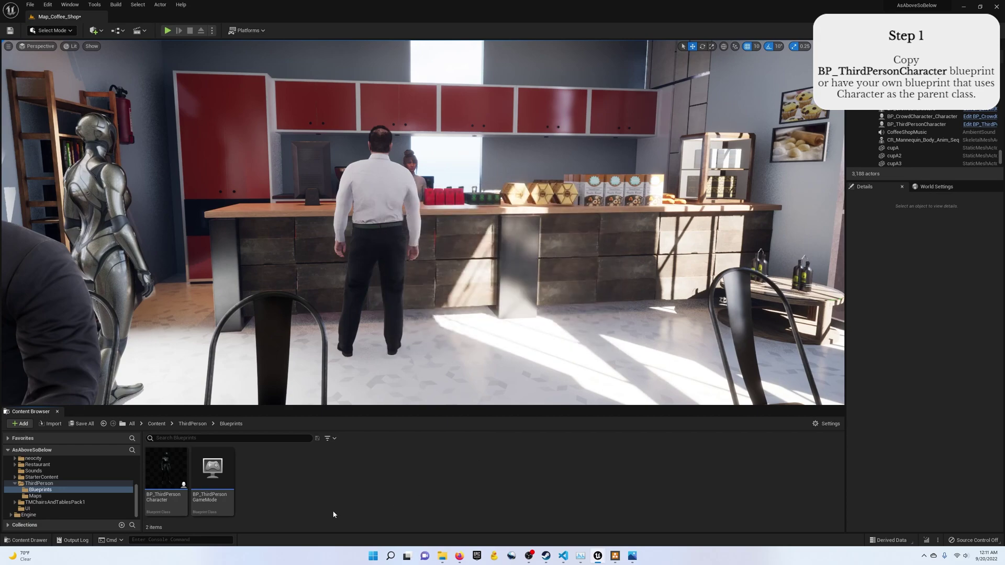
- Duplicate BP_ThirdPersonCharacter and name the copy BP_ThirdPersonCharacterMH
{"action": "mouse_move", "coordinate": [170, 503]}
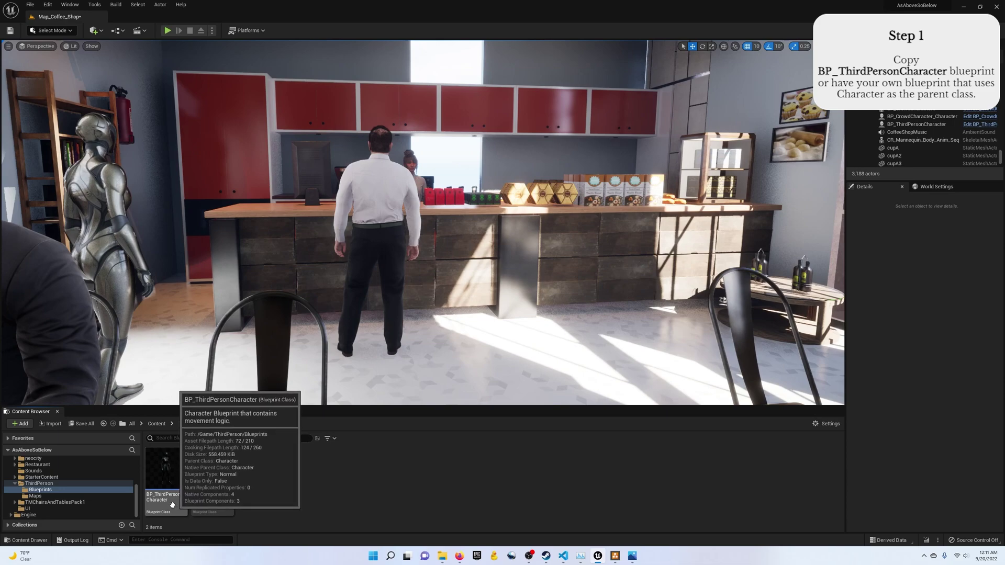
{"action": "right_click", "coordinate": [169, 502]}
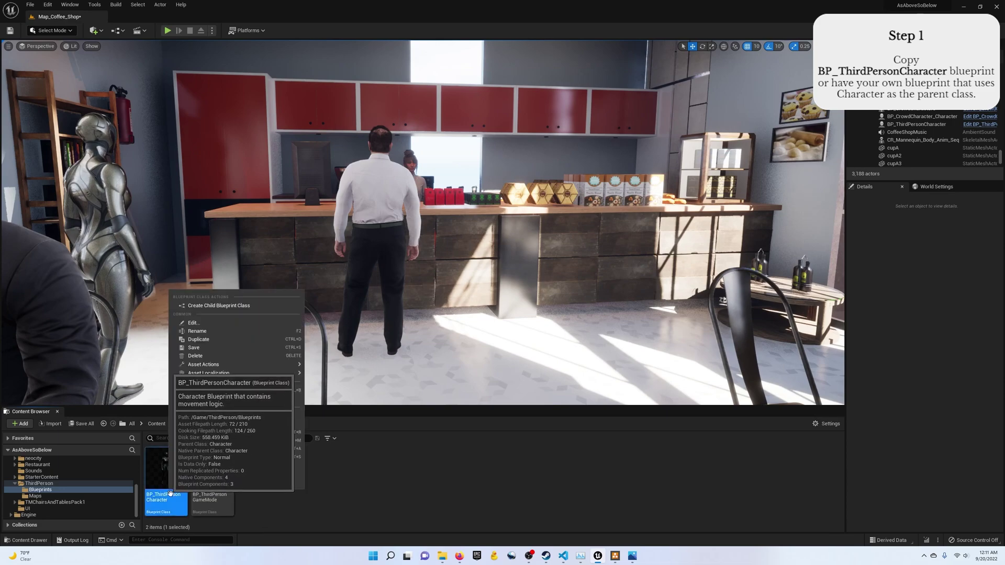
{"action": "left_click", "coordinate": [209, 339]}
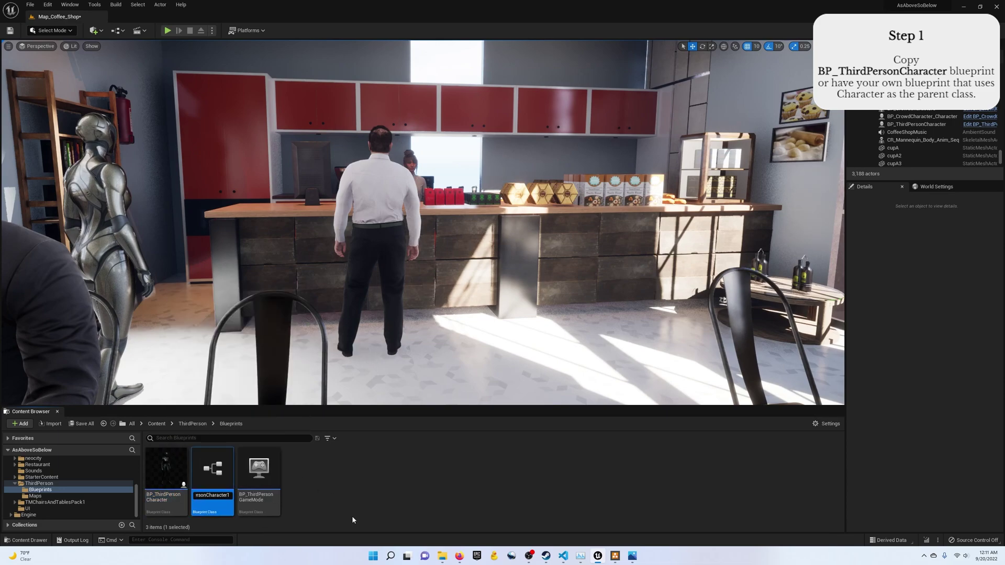
{"action": "key", "text": "BackSpace"}
{"action": "type", "text": "MH"}
{"action": "key", "text": "Return"}
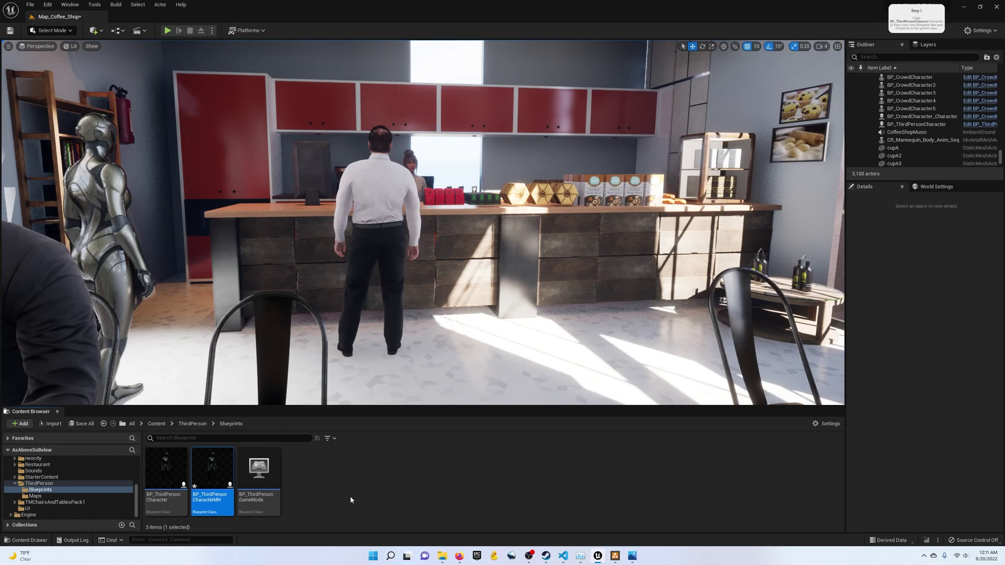
{"action": "left_click", "coordinate": [68, 5]}
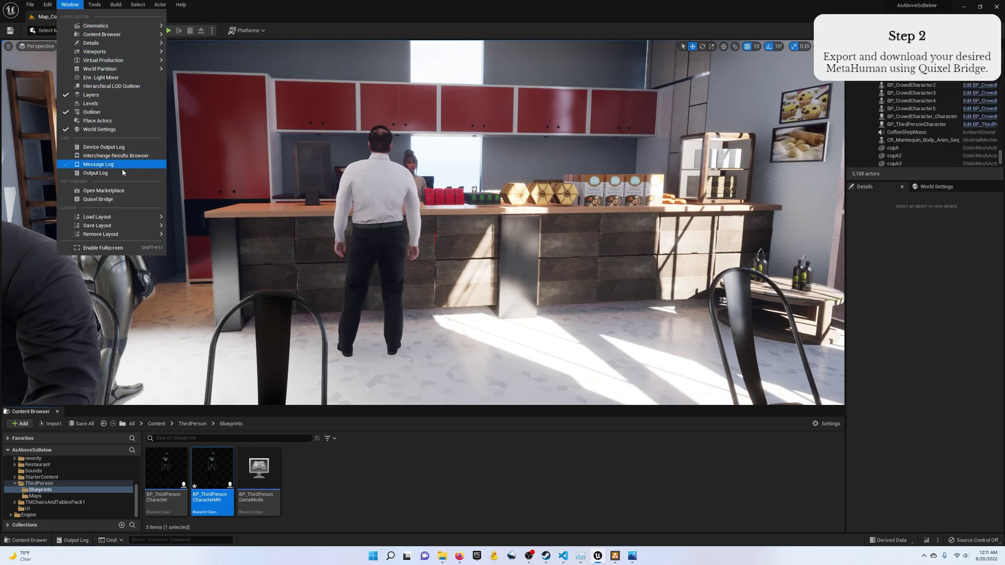
{"action": "left_click", "coordinate": [105, 198]}
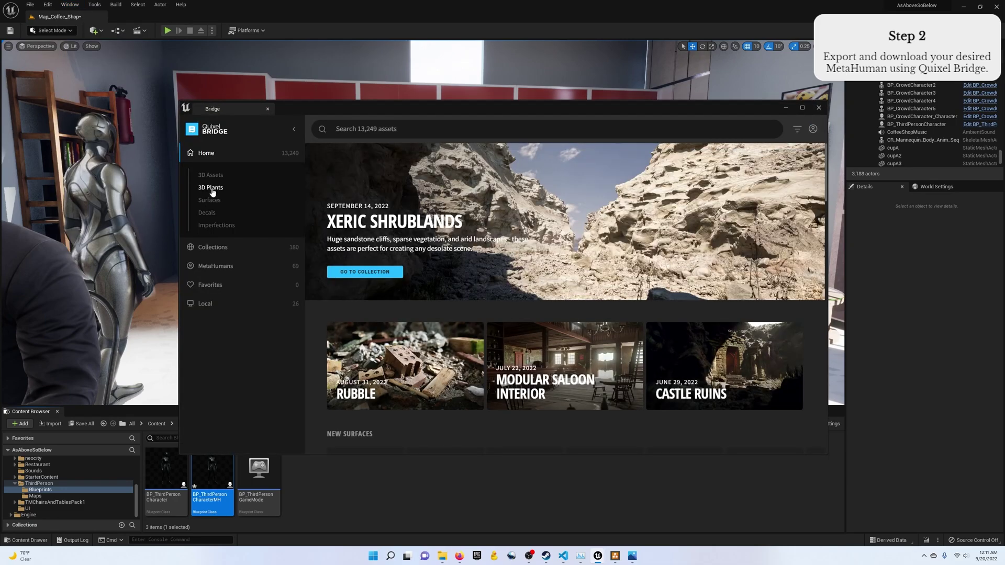
{"action": "left_click", "coordinate": [218, 267]}
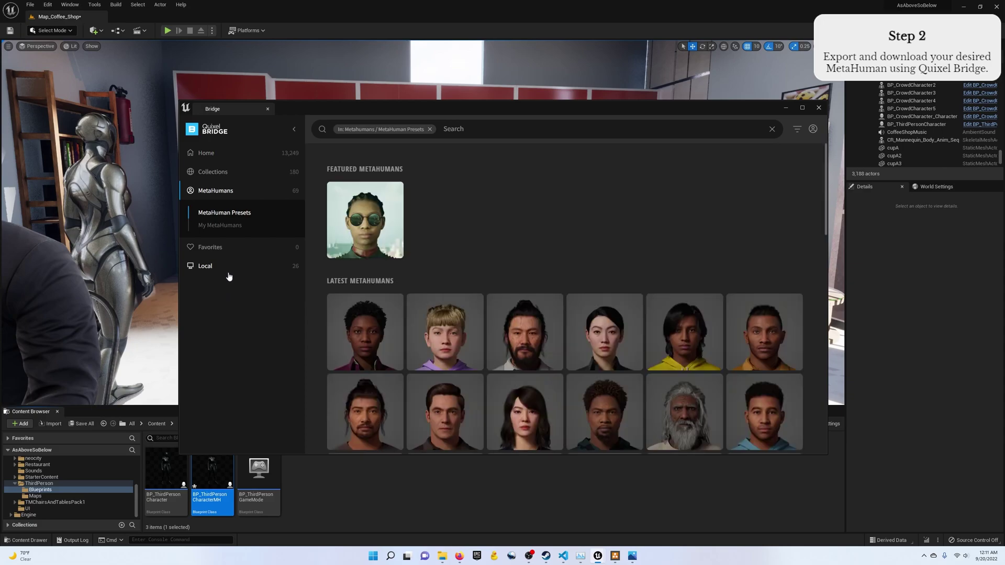
{"action": "left_click", "coordinate": [220, 225]}
{"action": "mouse_move", "coordinate": [371, 221]}
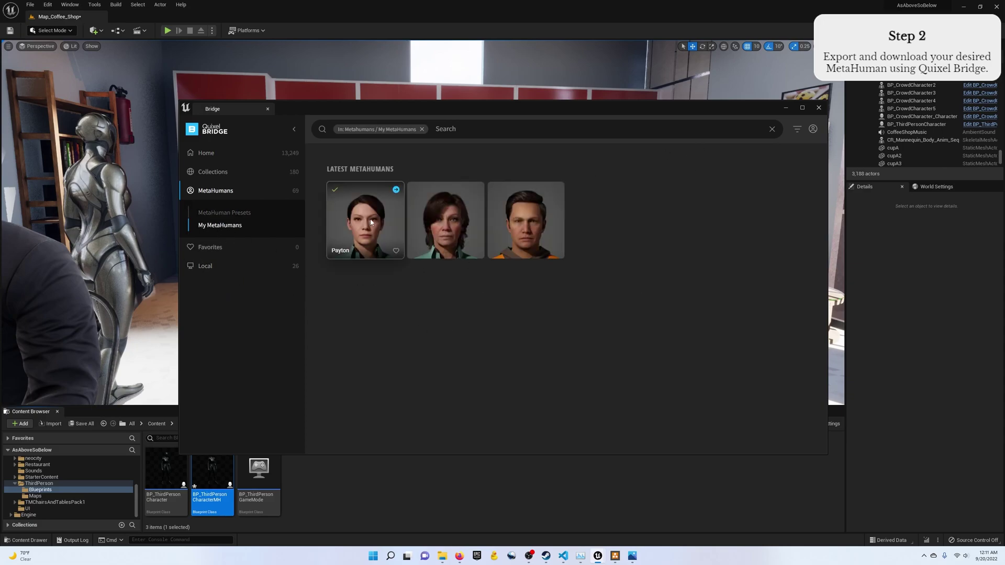
{"action": "left_click", "coordinate": [363, 219]}
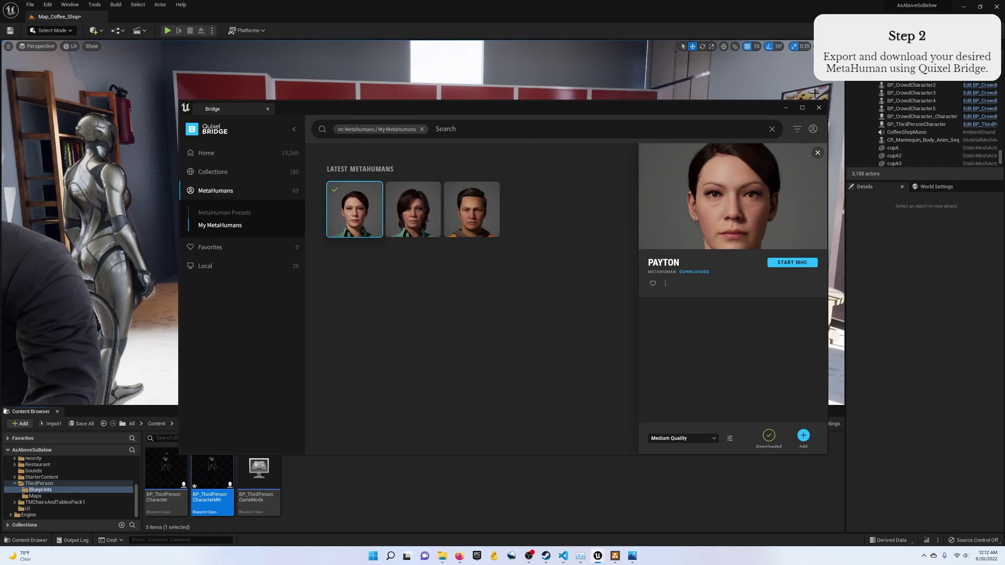
{"action": "left_click", "coordinate": [838, 324]}
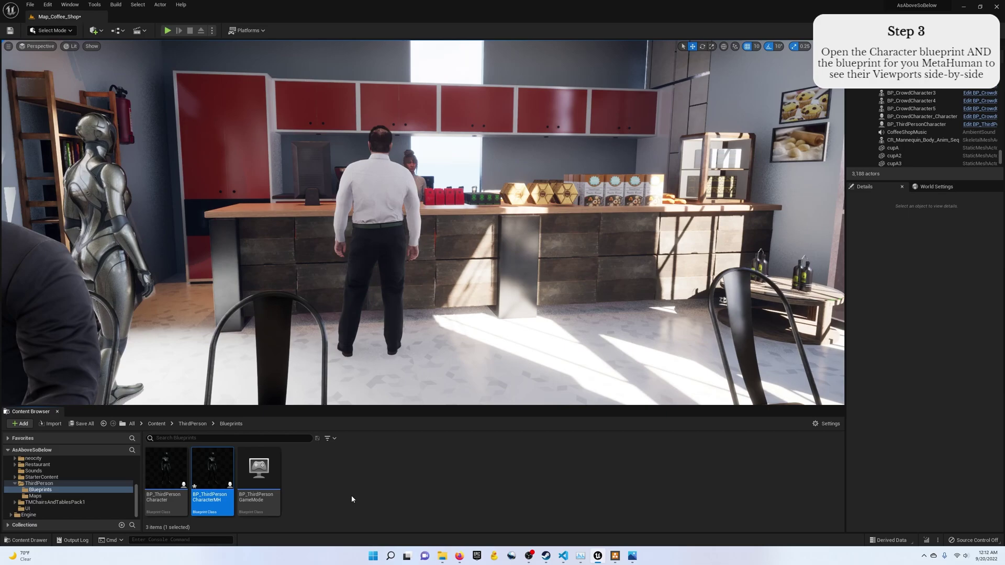
- Open BP_ThirdPersonCharacterMH in a restored, non-fullscreen window showing its Viewport
{"action": "double_click", "coordinate": [209, 481]}
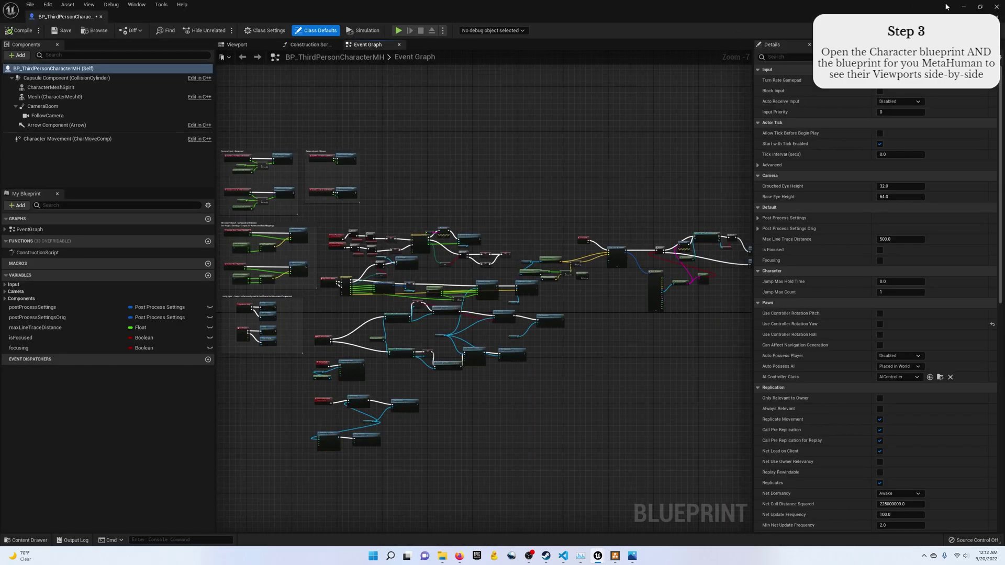
{"action": "left_click", "coordinate": [979, 7]}
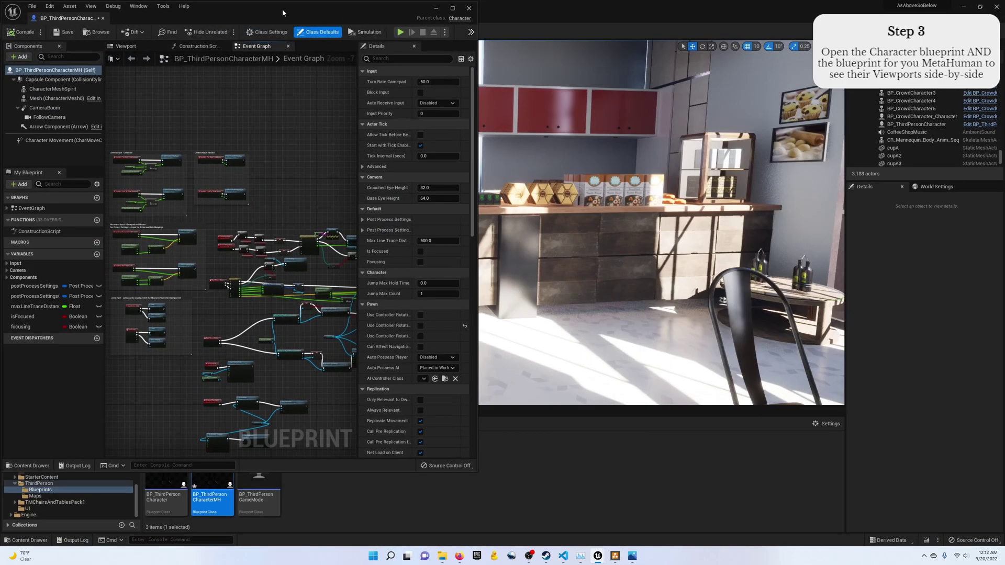
{"action": "left_click", "coordinate": [125, 46]}
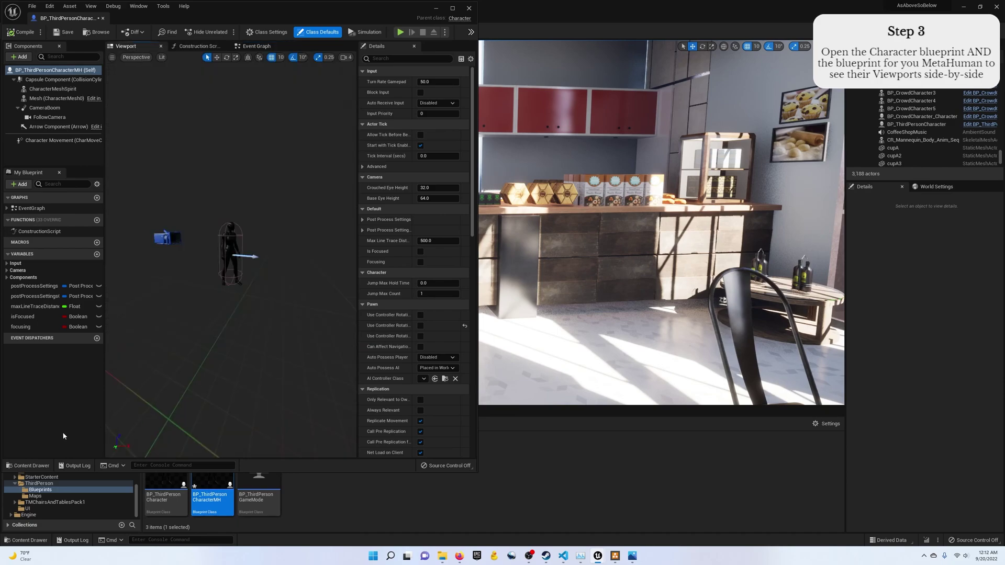
- Open BP_Payton from the Content Drawer's MetaHumans > Payton folder
{"action": "left_click", "coordinate": [42, 465]}
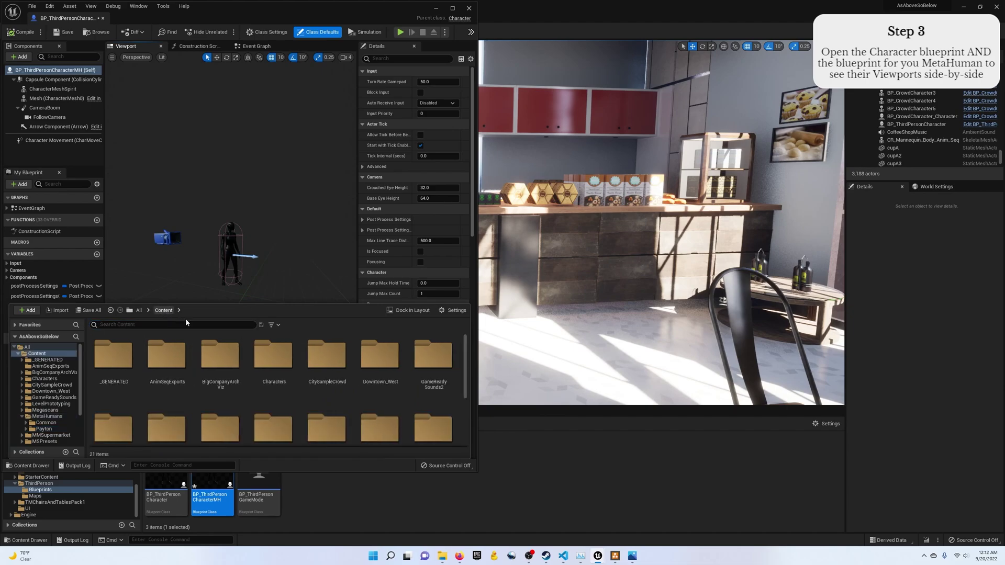
{"action": "scroll", "coordinate": [173, 413], "scroll_direction": "down", "scroll_amount": 1}
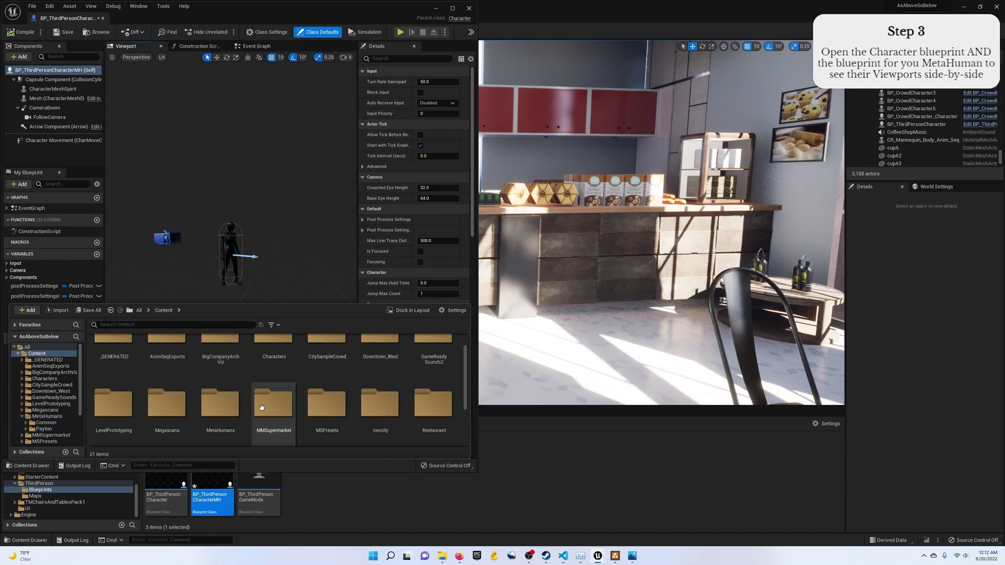
{"action": "double_click", "coordinate": [220, 405]}
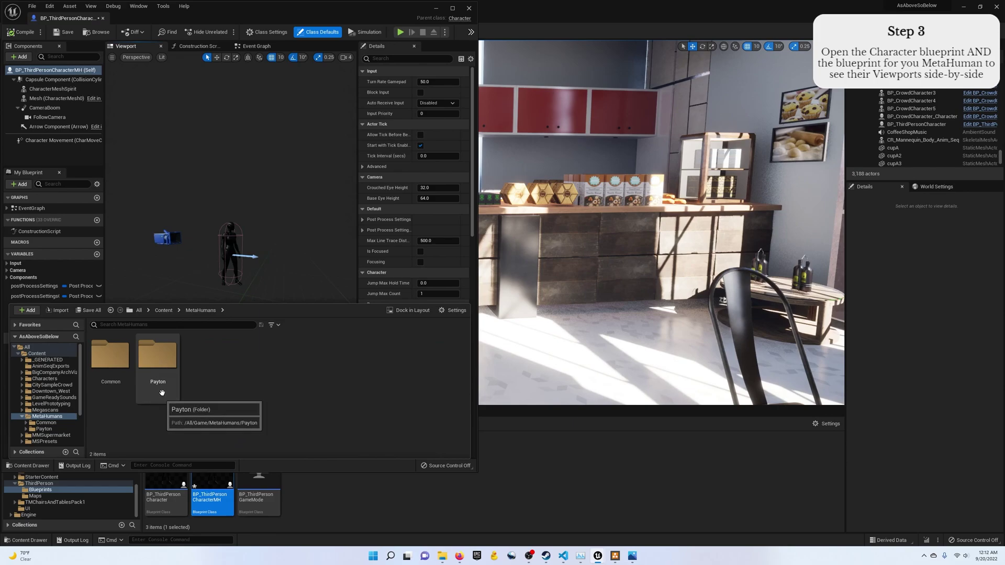
{"action": "double_click", "coordinate": [161, 354]}
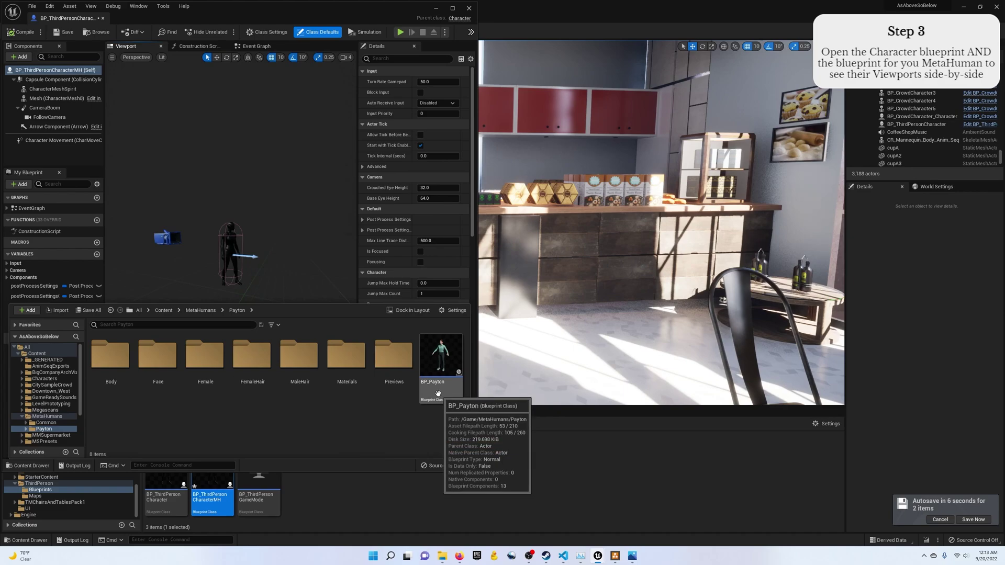
{"action": "mouse_move", "coordinate": [218, 495]}
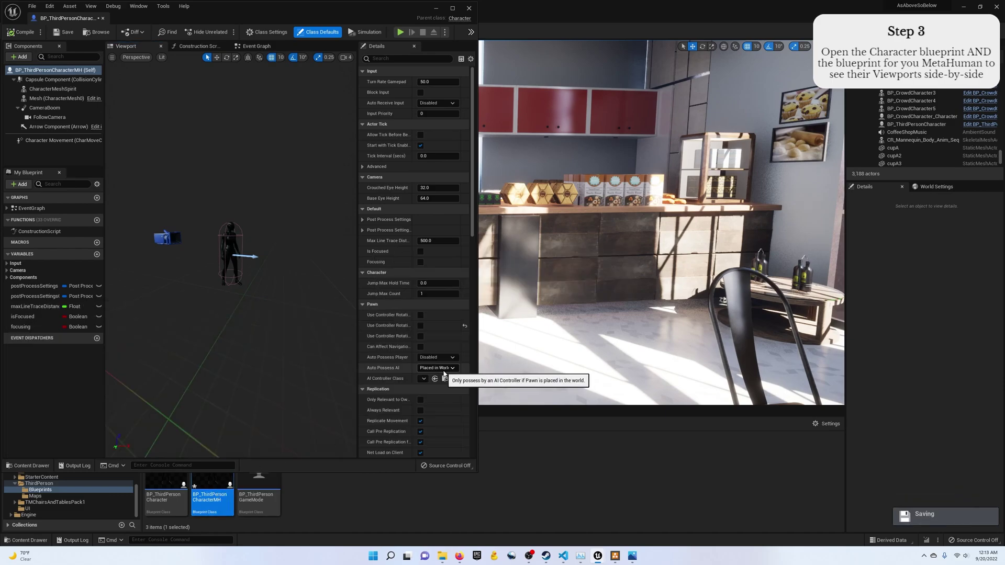
{"action": "left_click", "coordinate": [31, 465]}
{"action": "double_click", "coordinate": [442, 361]}
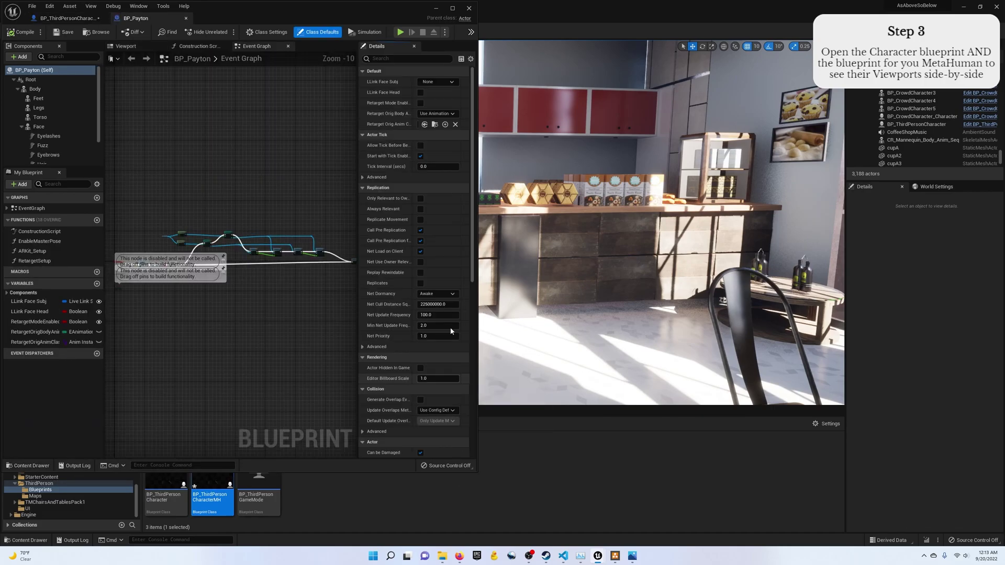
- Float BP_Payton into its own enlarged window beside the other editor, showing its Viewport
{"action": "left_click_drag", "start_coordinate": [161, 22], "coordinate": [580, 14]}
{"action": "left_click_drag", "start_coordinate": [799, 184], "coordinate": [794, 478]}
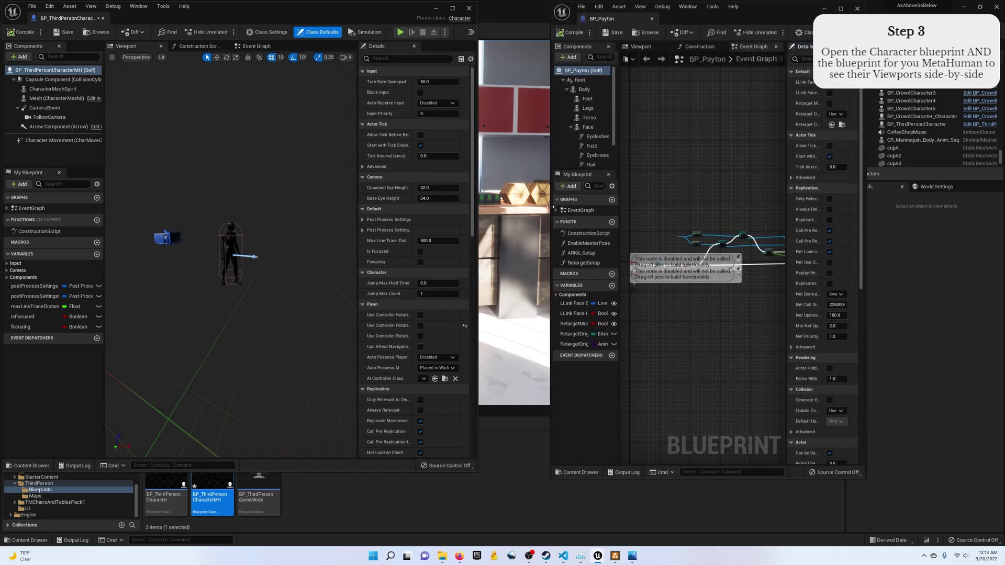
{"action": "left_click_drag", "start_coordinate": [551, 262], "coordinate": [478, 262]}
{"action": "left_click_drag", "start_coordinate": [864, 206], "coordinate": [996, 200]}
{"action": "left_click", "coordinate": [611, 46]}
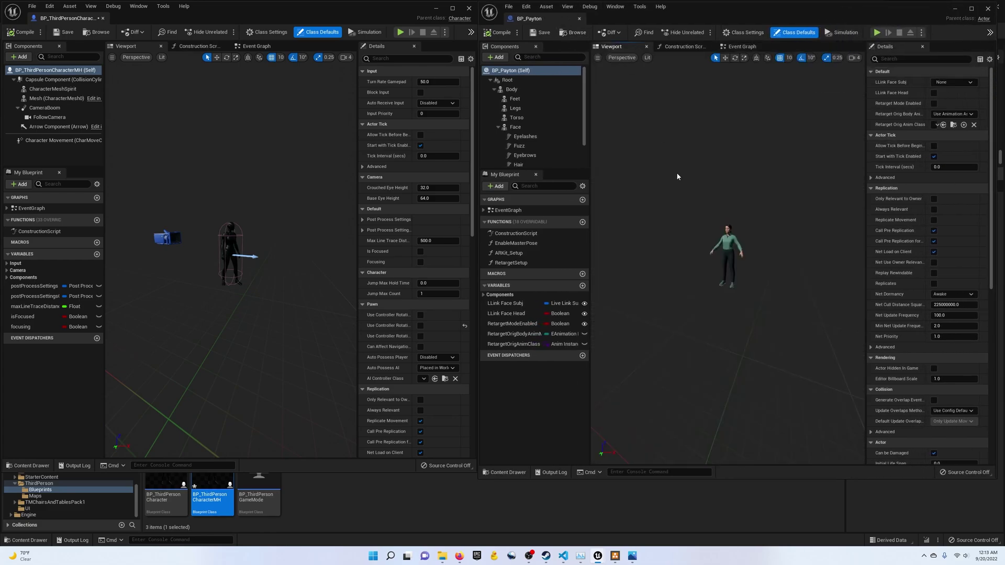
- Select Feet in BP_Payton's Components panel and collapse the Face branch
{"action": "left_click", "coordinate": [515, 99]}
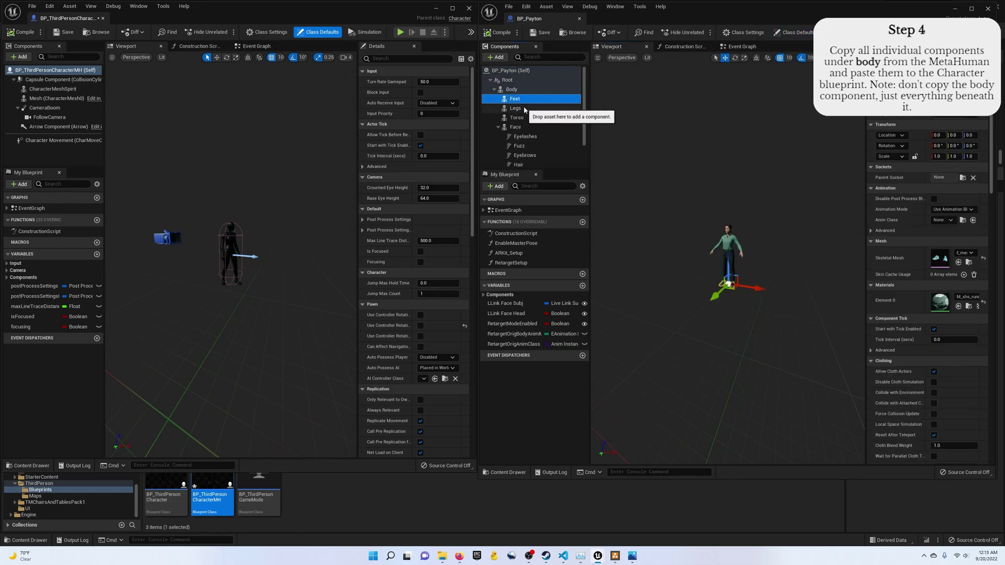
{"action": "scroll", "coordinate": [523, 130], "scroll_direction": "down", "scroll_amount": 1}
{"action": "left_click", "coordinate": [520, 158], "text": "shift"}
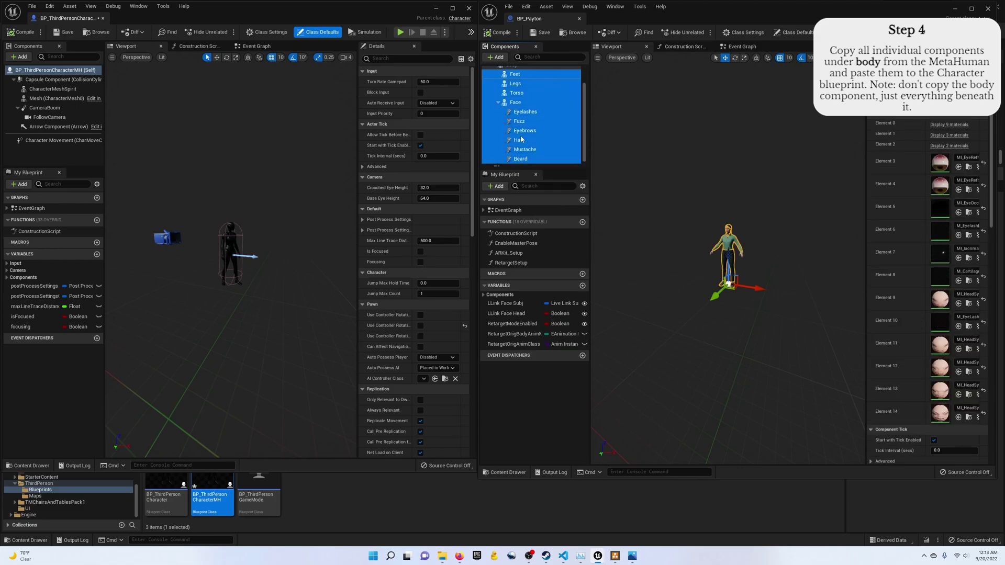
{"action": "scroll", "coordinate": [521, 136], "scroll_direction": "up", "scroll_amount": 2}
{"action": "left_click", "coordinate": [515, 99]}
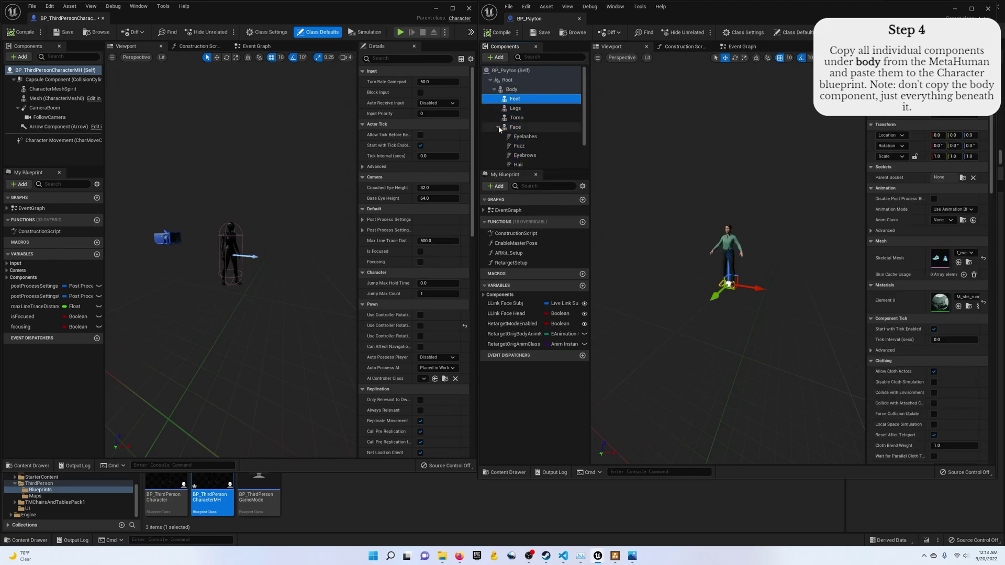
{"action": "left_click", "coordinate": [498, 127]}
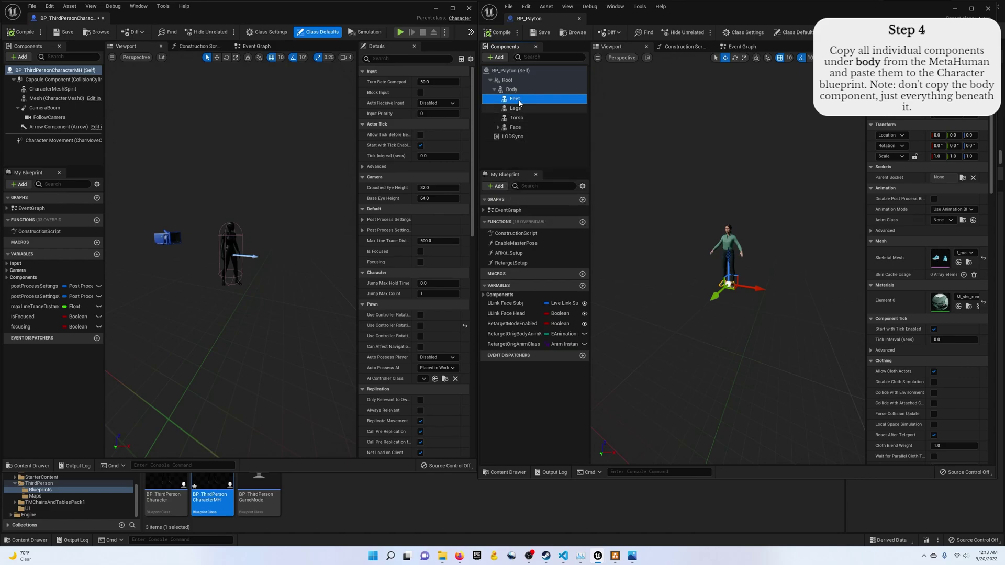
- Select Feet, Legs, Torso and Face with its children down to Beard, and copy them
{"action": "left_click", "coordinate": [517, 128], "text": "shift"}
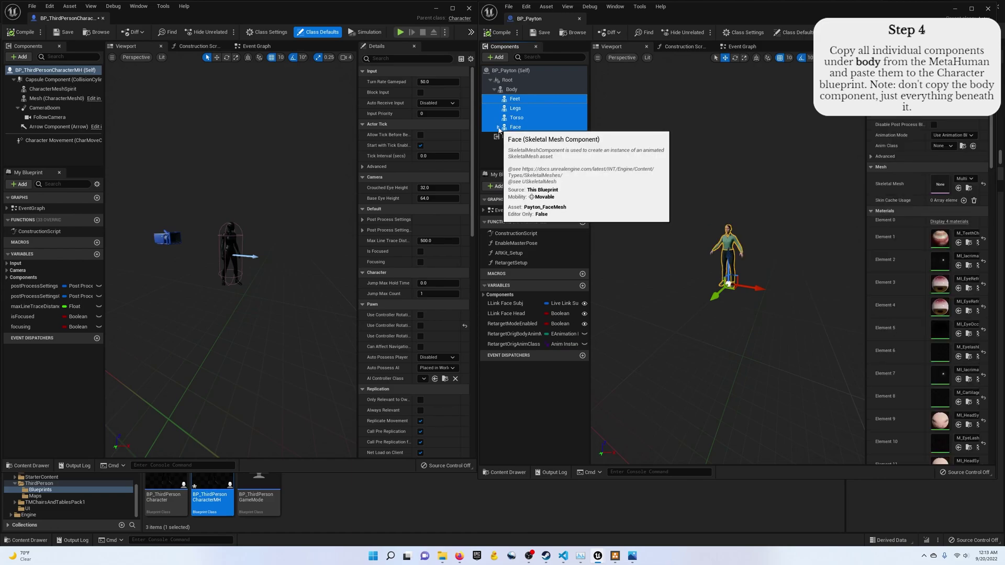
{"action": "left_click", "coordinate": [498, 128]}
{"action": "scroll", "coordinate": [536, 152], "scroll_direction": "down", "scroll_amount": 1}
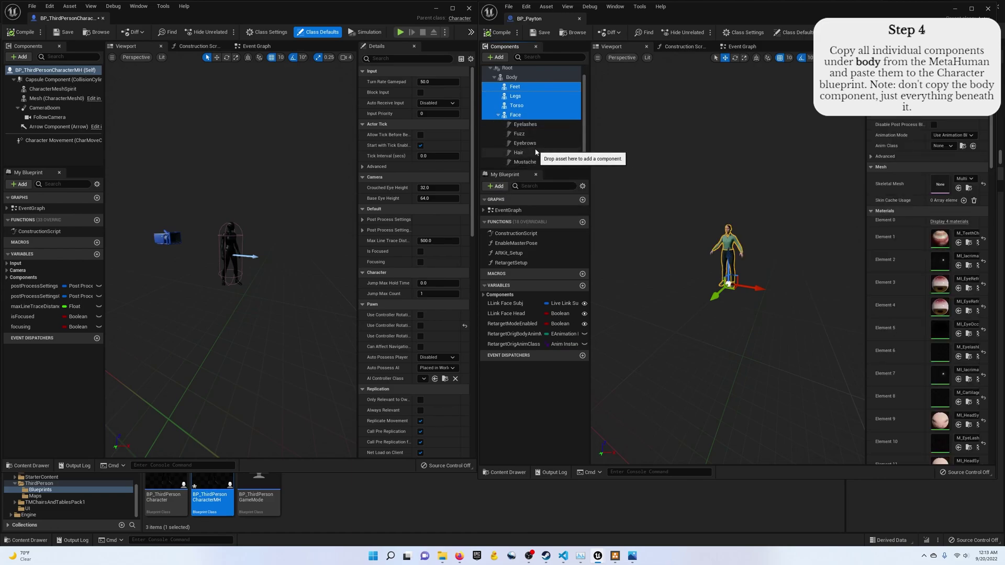
{"action": "scroll", "coordinate": [536, 152], "scroll_direction": "down", "scroll_amount": 1}
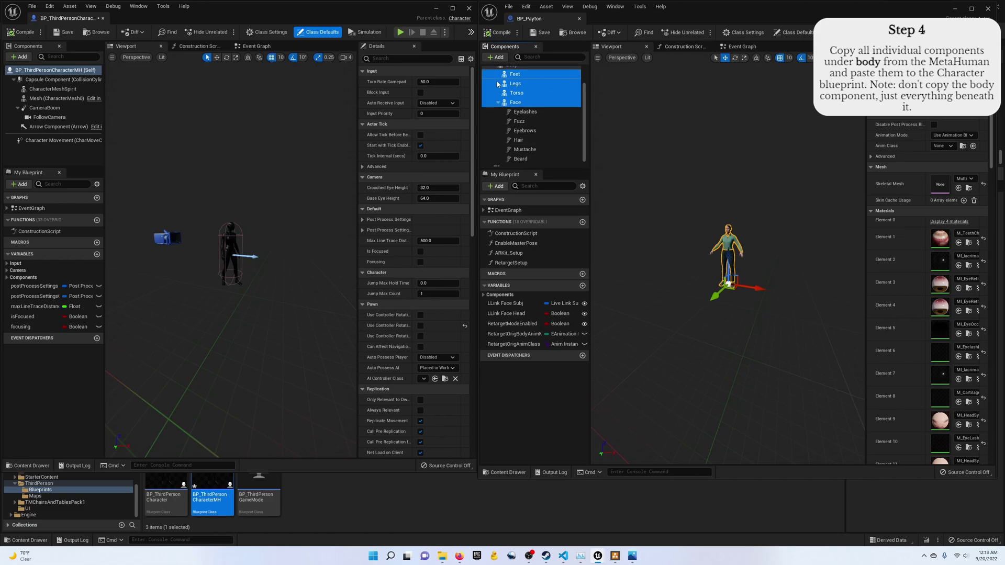
{"action": "left_click", "coordinate": [520, 158], "text": "shift"}
{"action": "scroll", "coordinate": [516, 130], "scroll_direction": "up", "scroll_amount": 2}
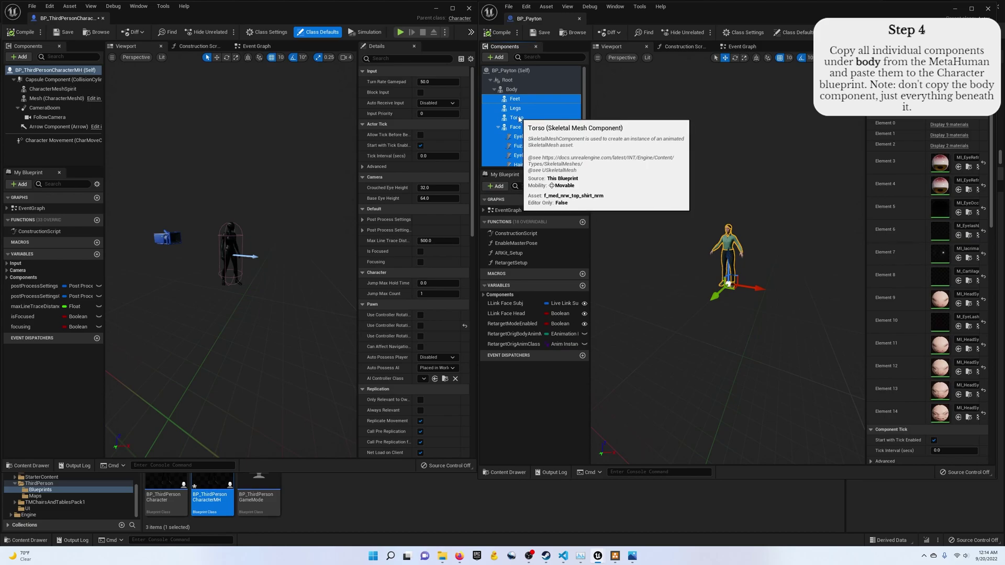
{"action": "right_click", "coordinate": [519, 120]}
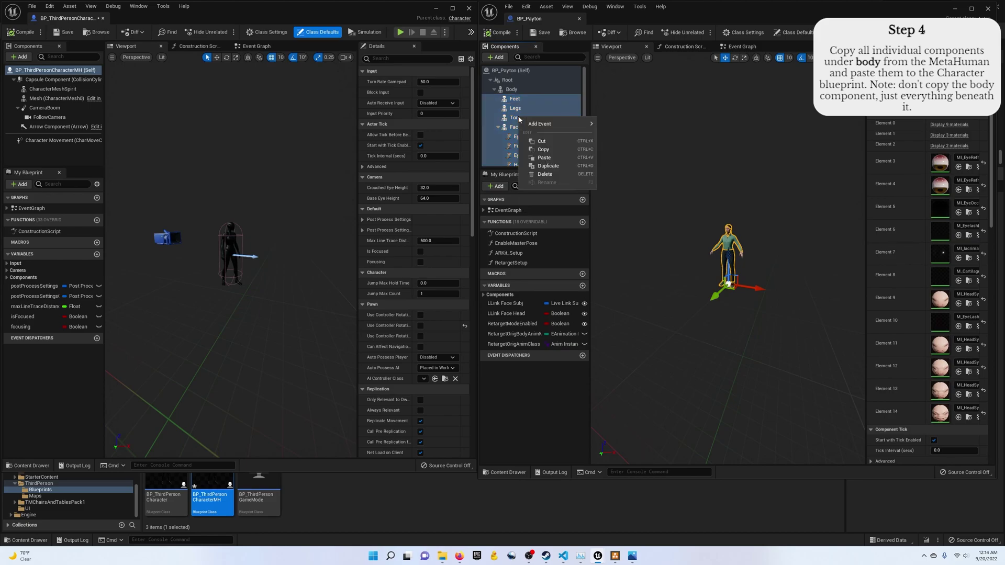
{"action": "left_click", "coordinate": [547, 151]}
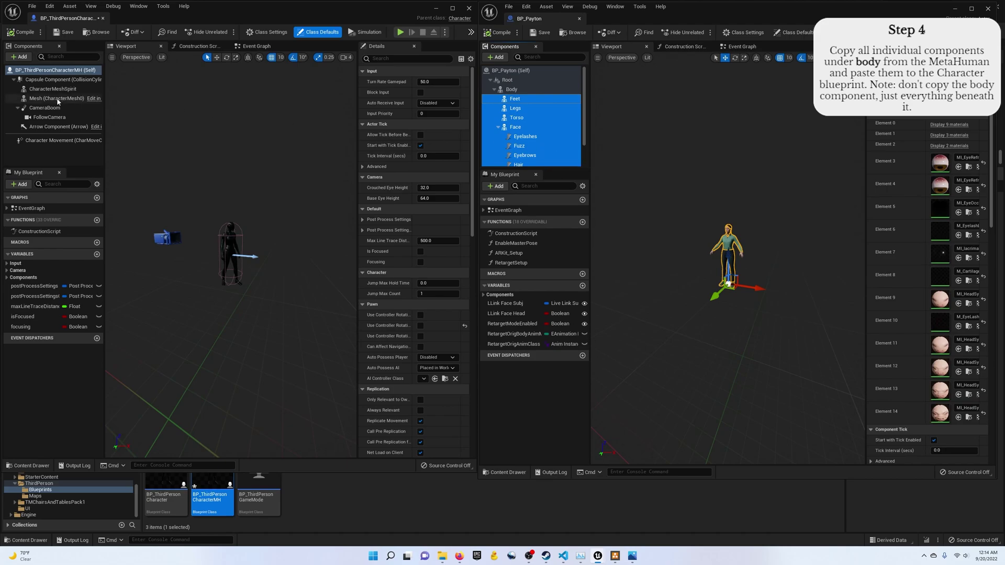
- Paste the copied Payton components into BP_ThirdPersonCharacterMH's Components panel
{"action": "right_click", "coordinate": [10, 121]}
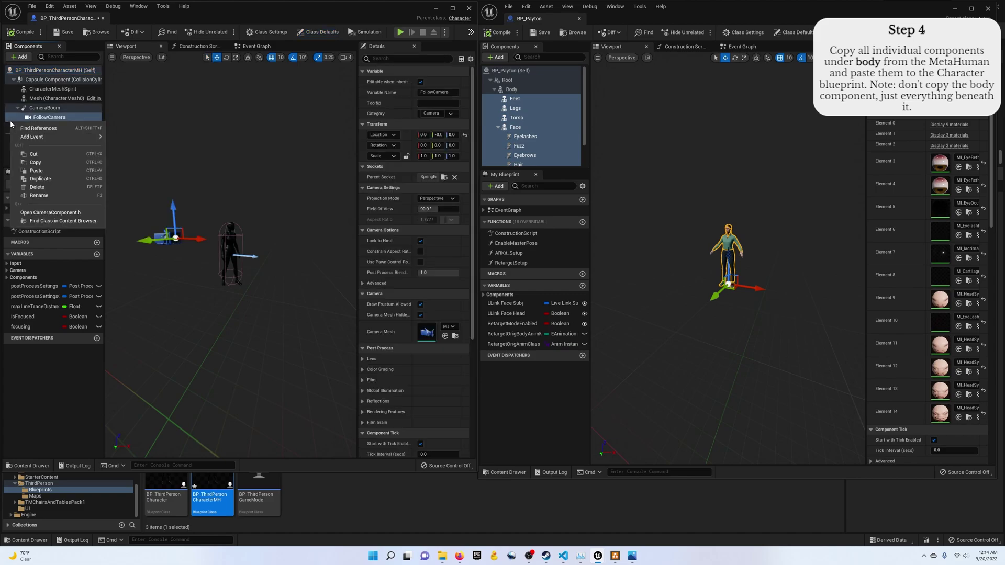
{"action": "left_click", "coordinate": [36, 171]}
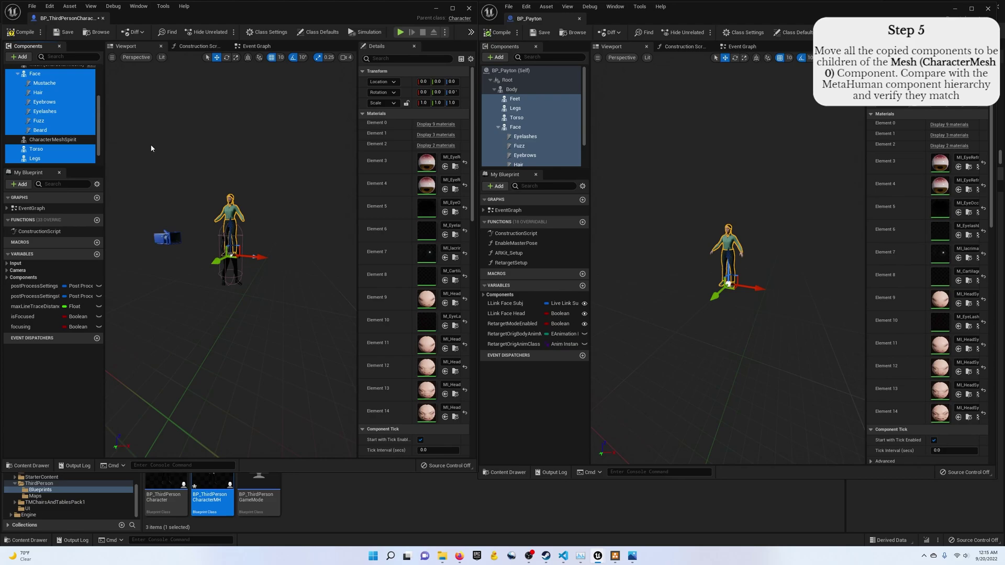
{"action": "scroll", "coordinate": [58, 118], "scroll_direction": "up", "scroll_amount": 4}
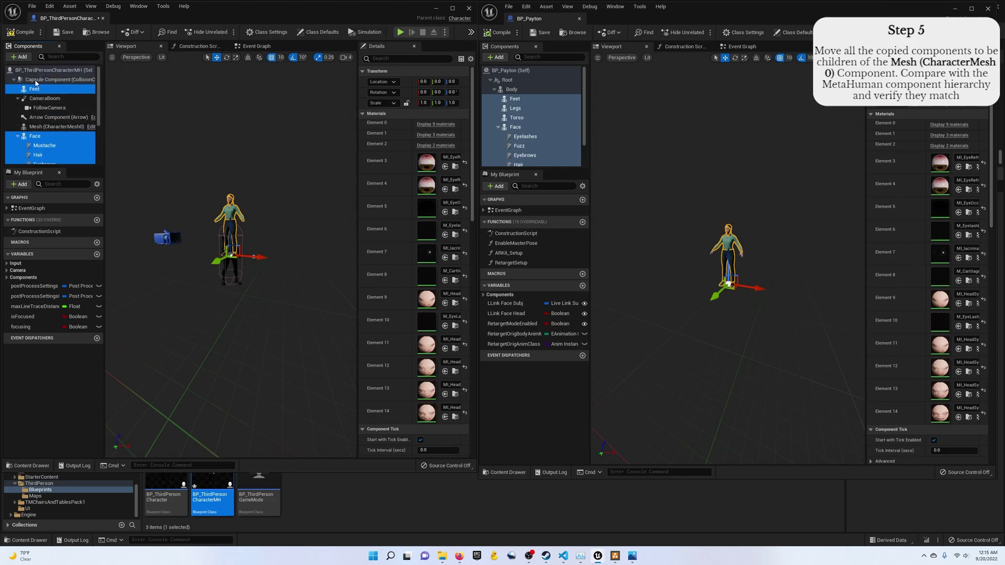
{"action": "scroll", "coordinate": [34, 139], "scroll_direction": "down", "scroll_amount": 1}
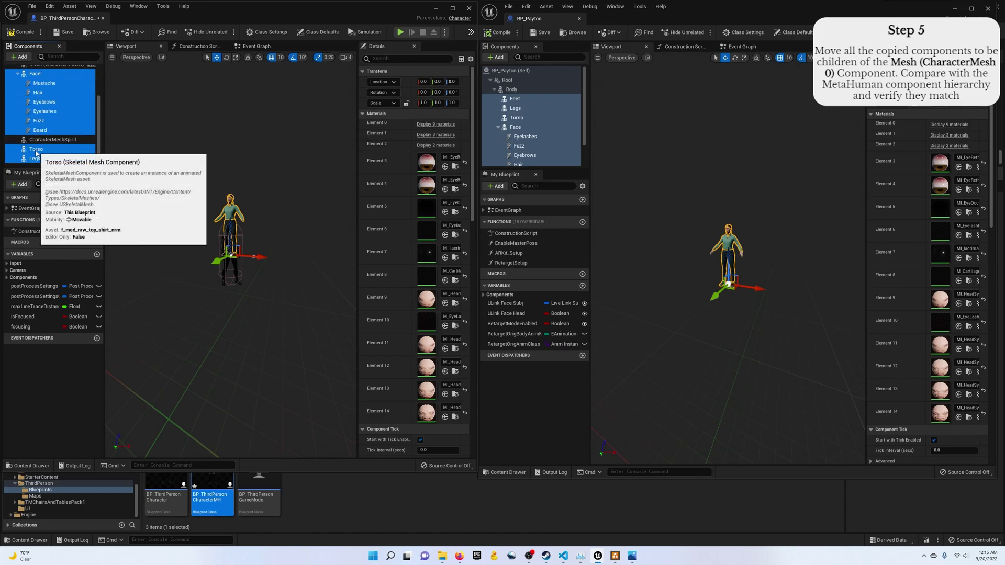
{"action": "scroll", "coordinate": [36, 152], "scroll_direction": "up", "scroll_amount": 1}
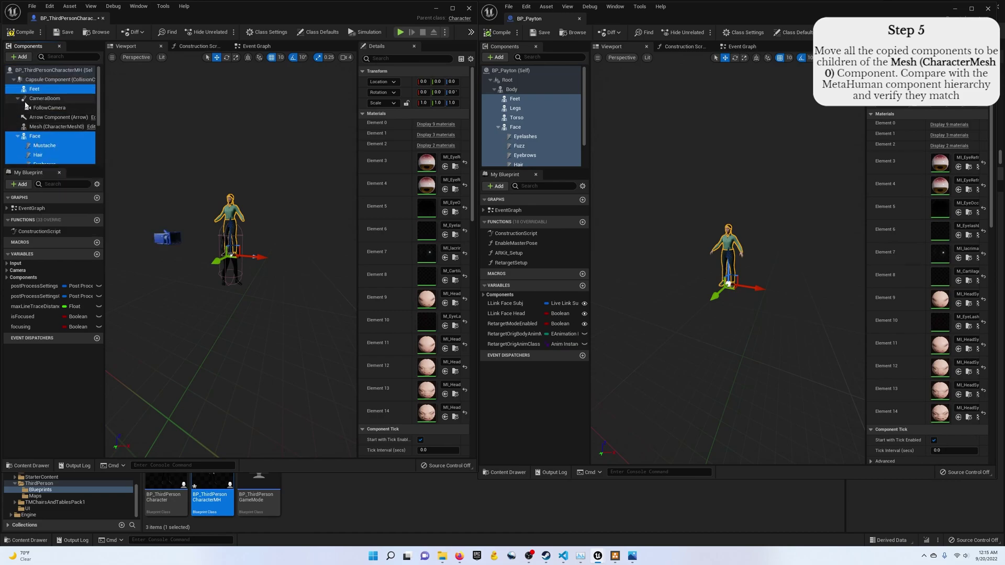
{"action": "scroll", "coordinate": [38, 138], "scroll_direction": "down", "scroll_amount": 1}
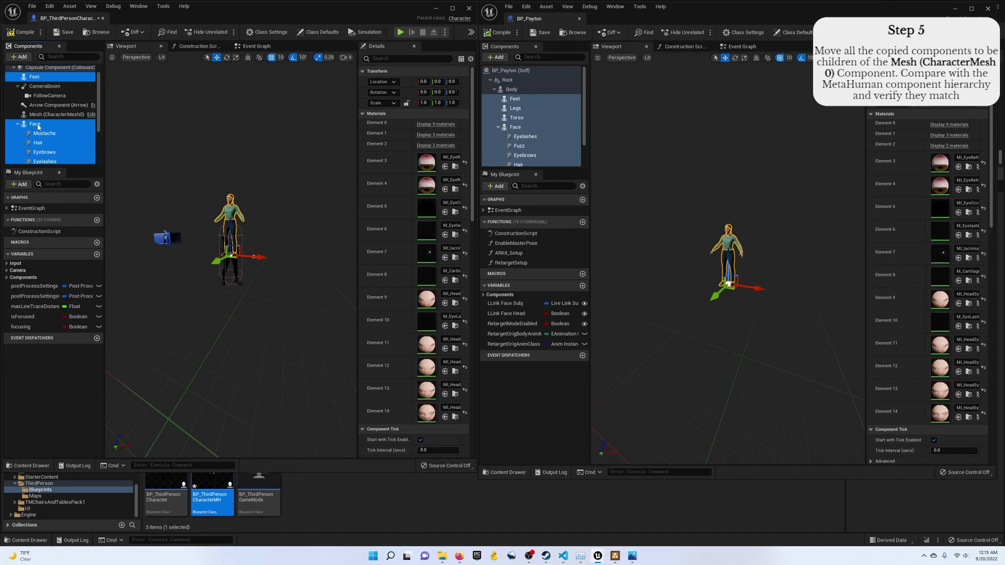
- Drag the pasted components onto Mesh (CharacterMesh0) to attach them beneath it
{"action": "left_click_drag", "start_coordinate": [39, 126], "coordinate": [45, 118]}
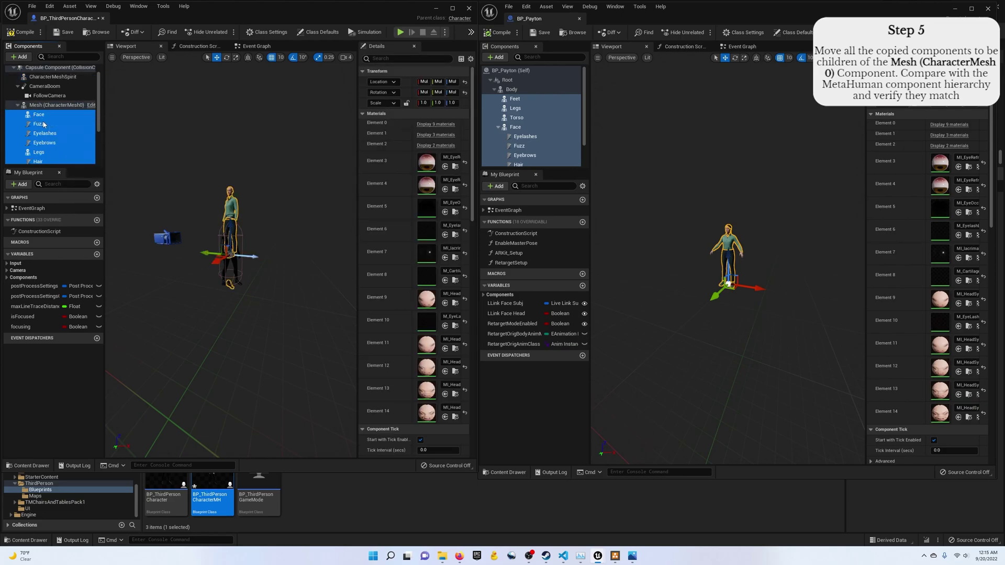
{"action": "scroll", "coordinate": [44, 124], "scroll_direction": "down", "scroll_amount": 3}
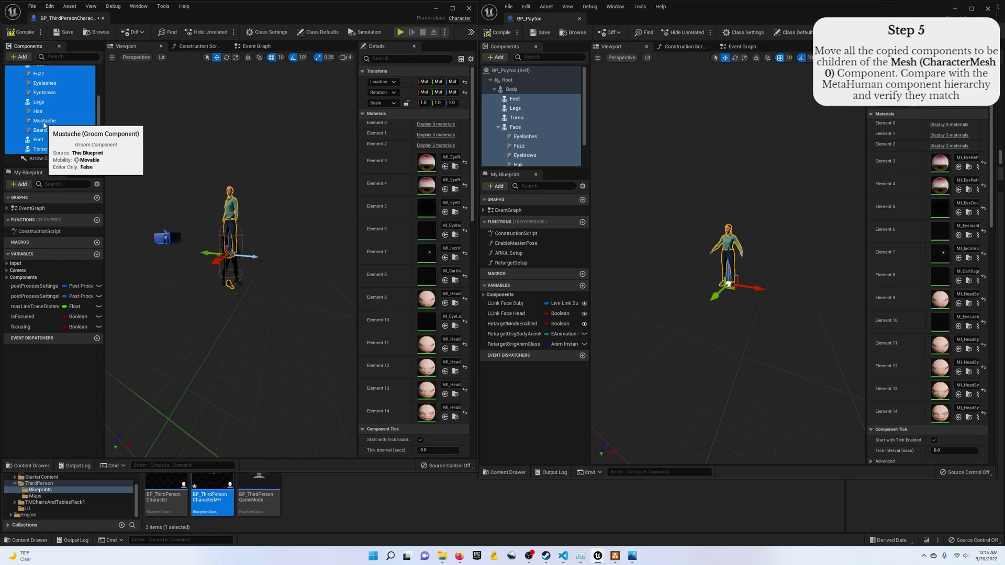
{"action": "scroll", "coordinate": [44, 124], "scroll_direction": "up", "scroll_amount": 3}
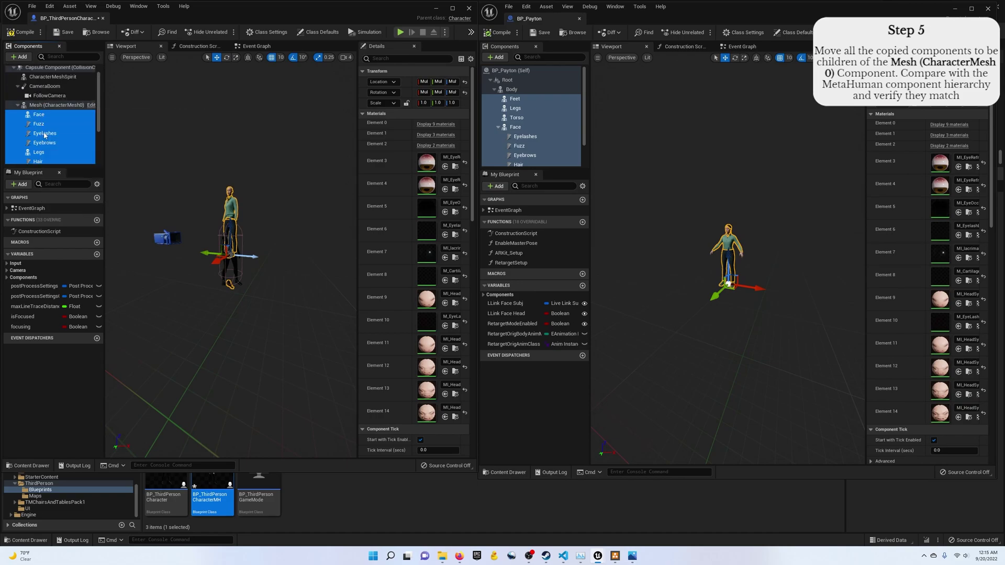
{"action": "scroll", "coordinate": [40, 113], "scroll_direction": "down", "scroll_amount": 2}
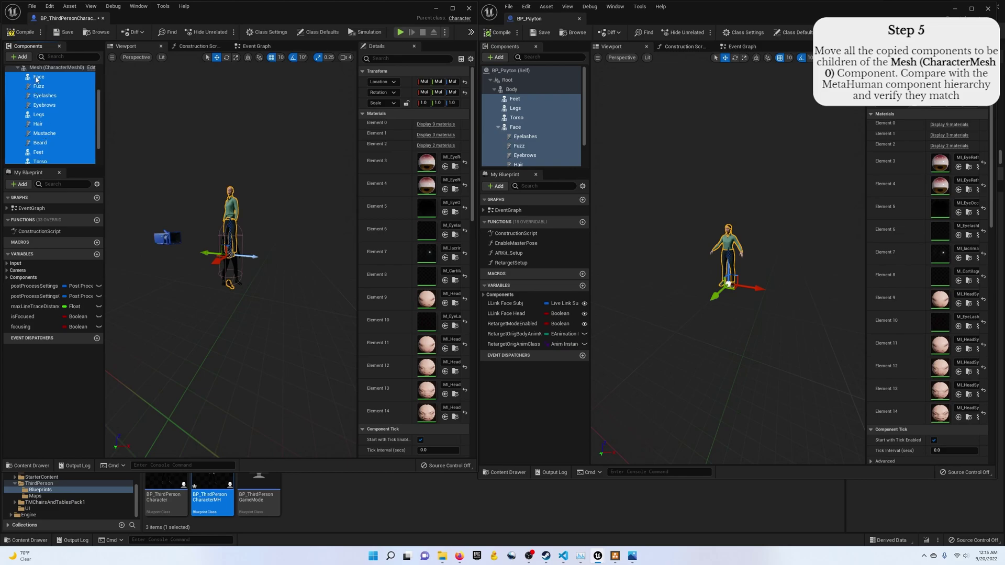
{"action": "scroll", "coordinate": [43, 122], "scroll_direction": "down", "scroll_amount": 1}
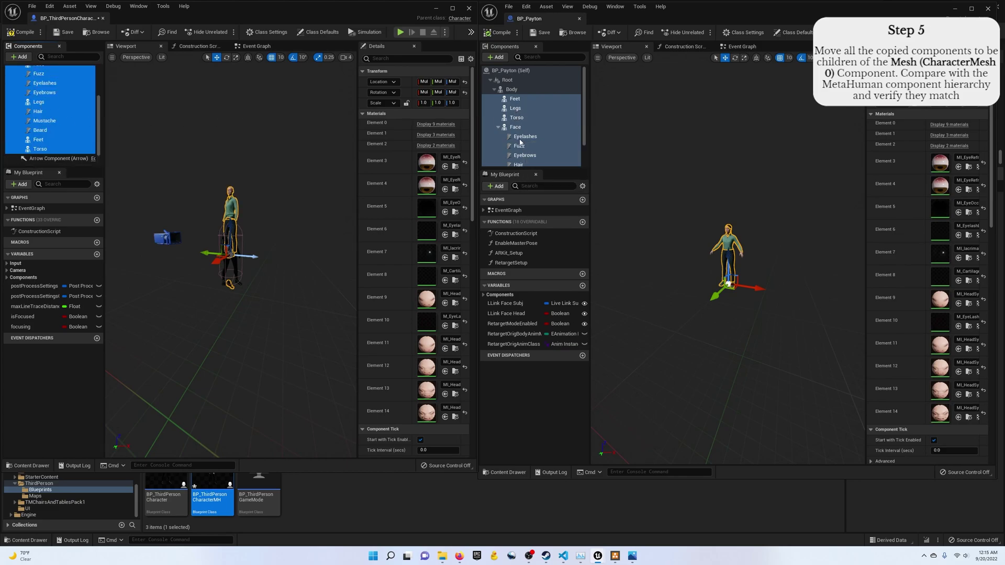
{"action": "scroll", "coordinate": [74, 117], "scroll_direction": "up", "scroll_amount": 1}
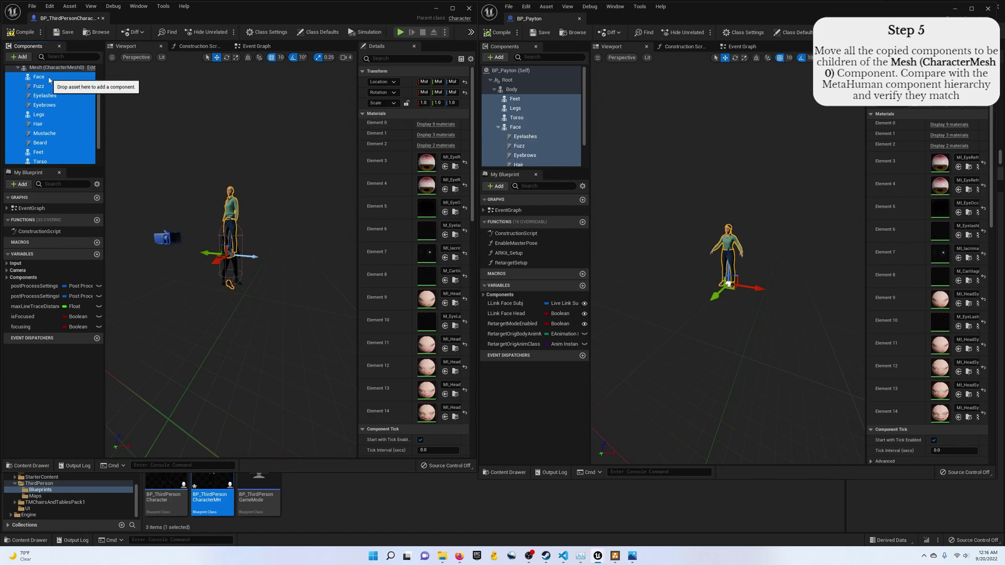
{"action": "left_click_drag", "start_coordinate": [48, 78], "coordinate": [55, 106]}
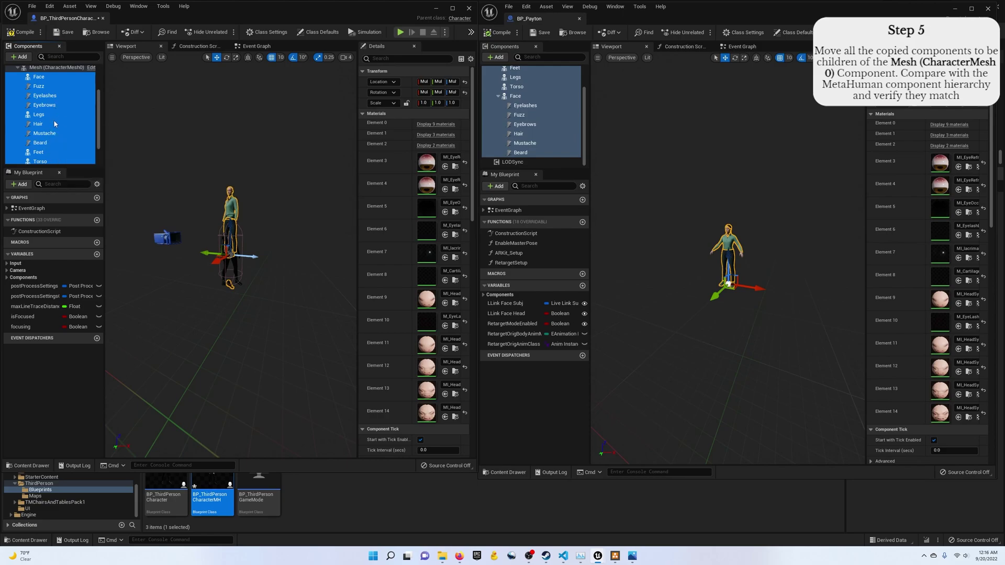
{"action": "scroll", "coordinate": [516, 91], "scroll_direction": "up", "scroll_amount": 1}
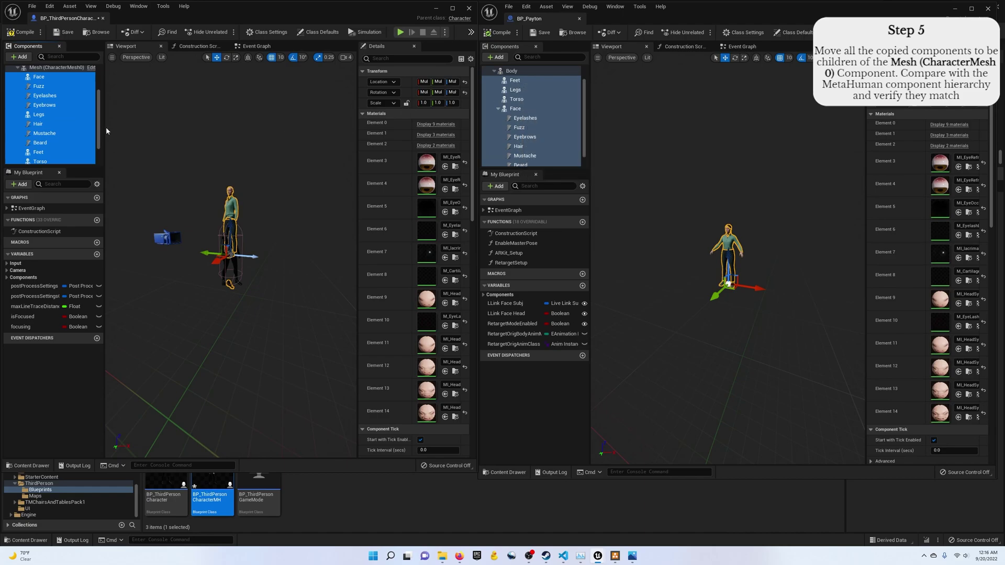
{"action": "scroll", "coordinate": [50, 130], "scroll_direction": "down", "scroll_amount": 1}
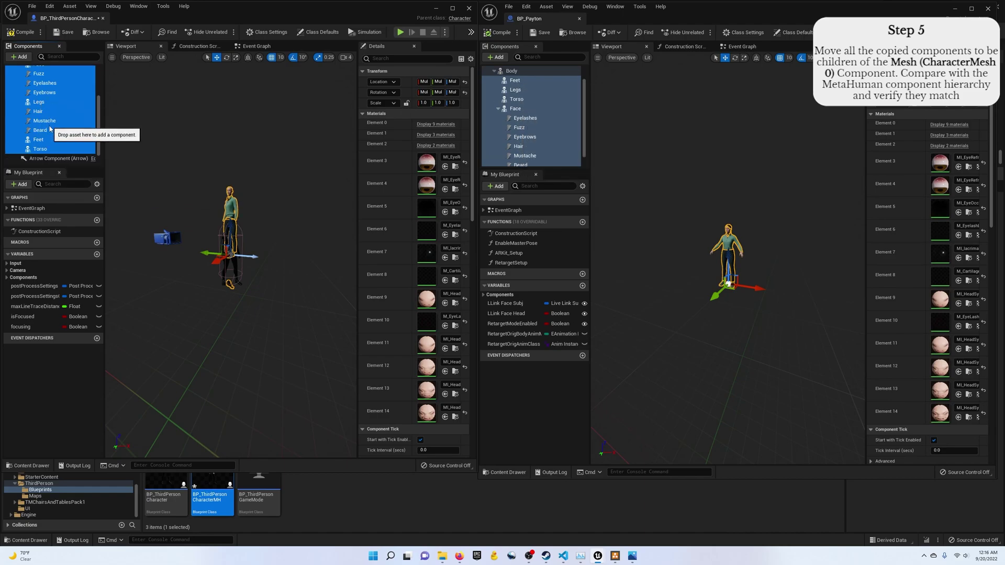
{"action": "scroll", "coordinate": [51, 132], "scroll_direction": "up", "scroll_amount": 1}
- Parent Fuzz, Eyelashes, Eyebrows, Hair, Mustache and Beard to Face, then collapse the Face branch
{"action": "left_click", "coordinate": [46, 87]}
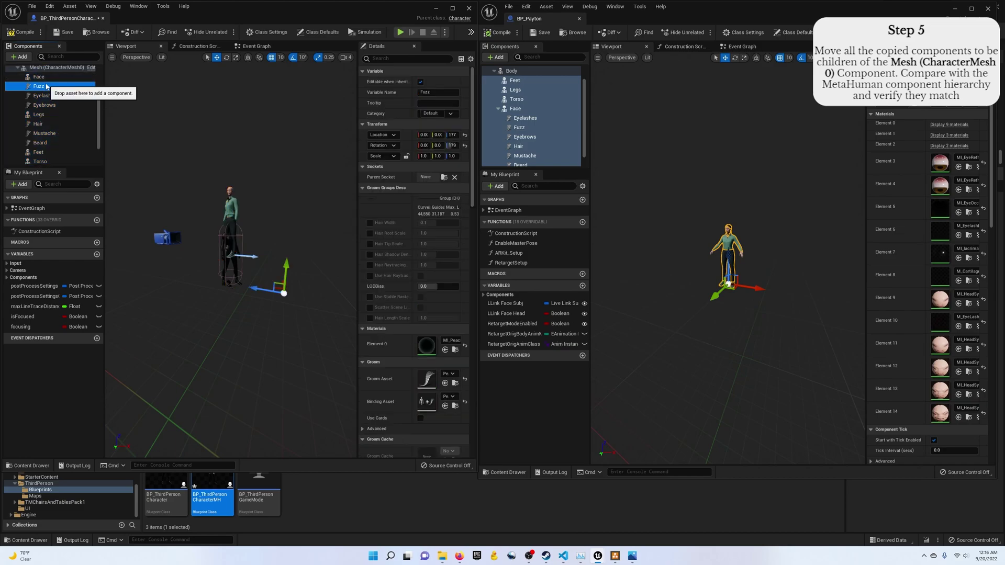
{"action": "left_click", "coordinate": [46, 96], "text": "ctrl"}
{"action": "left_click", "coordinate": [48, 104], "text": "ctrl"}
{"action": "left_click", "coordinate": [48, 124], "text": "ctrl"}
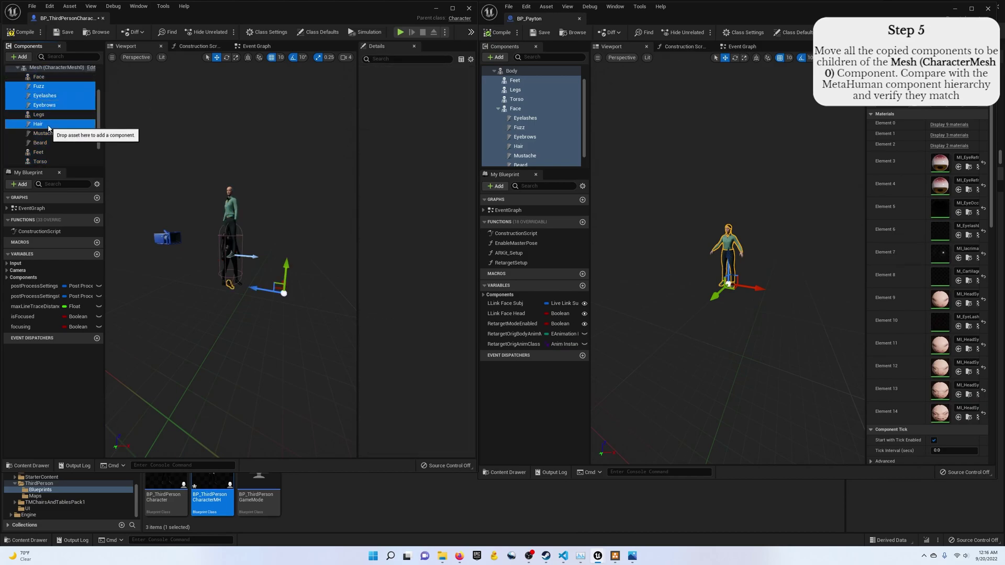
{"action": "left_click", "coordinate": [46, 133], "text": "ctrl"}
{"action": "left_click", "coordinate": [46, 142], "text": "ctrl"}
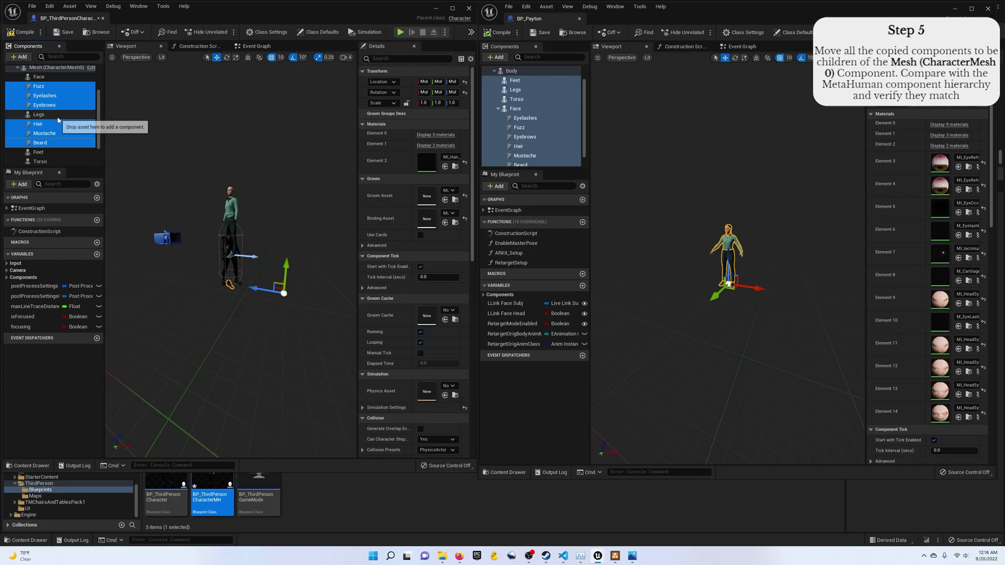
{"action": "left_click_drag", "start_coordinate": [57, 120], "coordinate": [43, 79]}
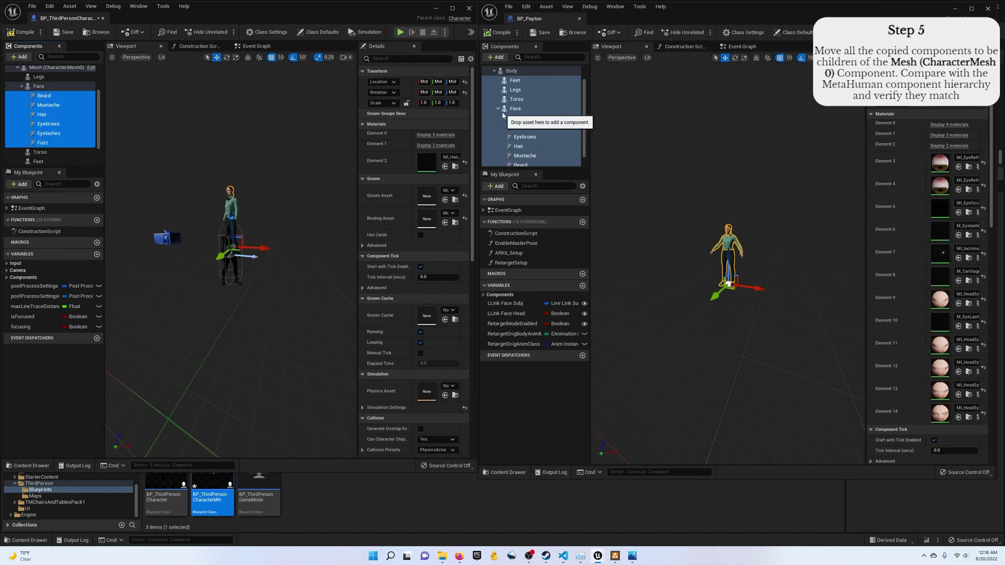
{"action": "right_click", "coordinate": [45, 86]}
{"action": "left_click", "coordinate": [45, 117]}
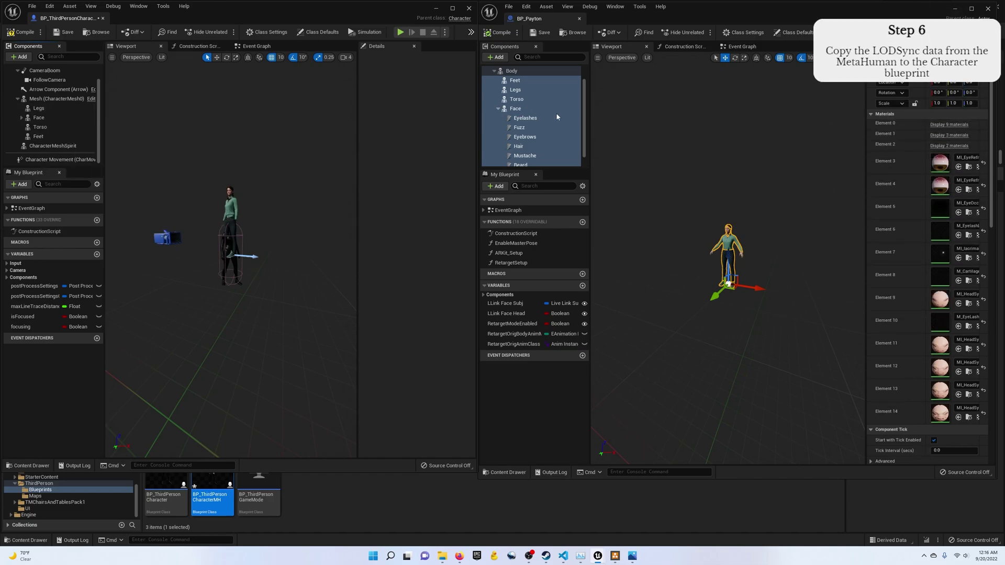
- Copy LODSync from BP_Payton and paste it into BP_ThirdPersonCharacterMH's components
{"action": "scroll", "coordinate": [554, 119], "scroll_direction": "down", "scroll_amount": 1}
{"action": "right_click", "coordinate": [515, 162]}
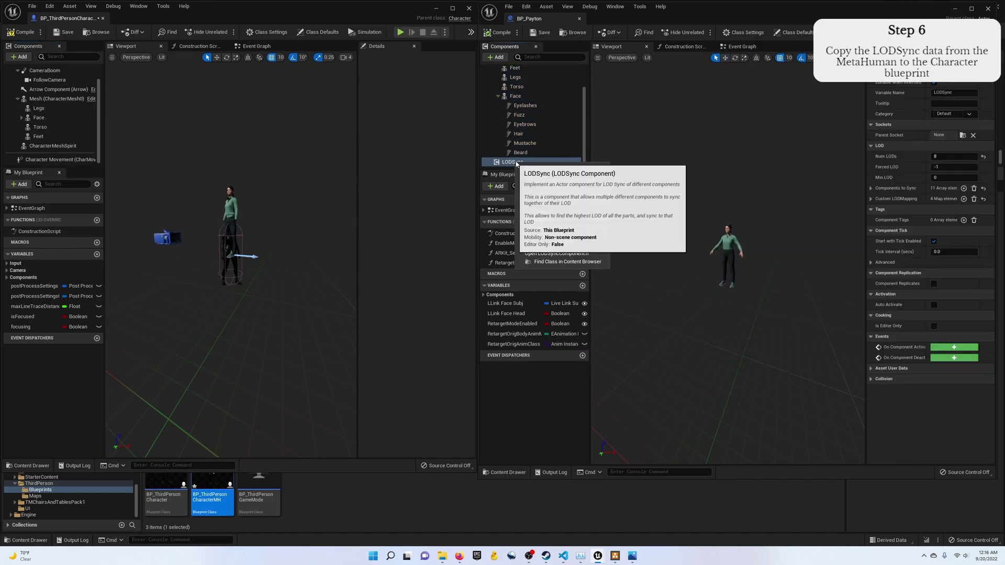
{"action": "left_click", "coordinate": [539, 203]}
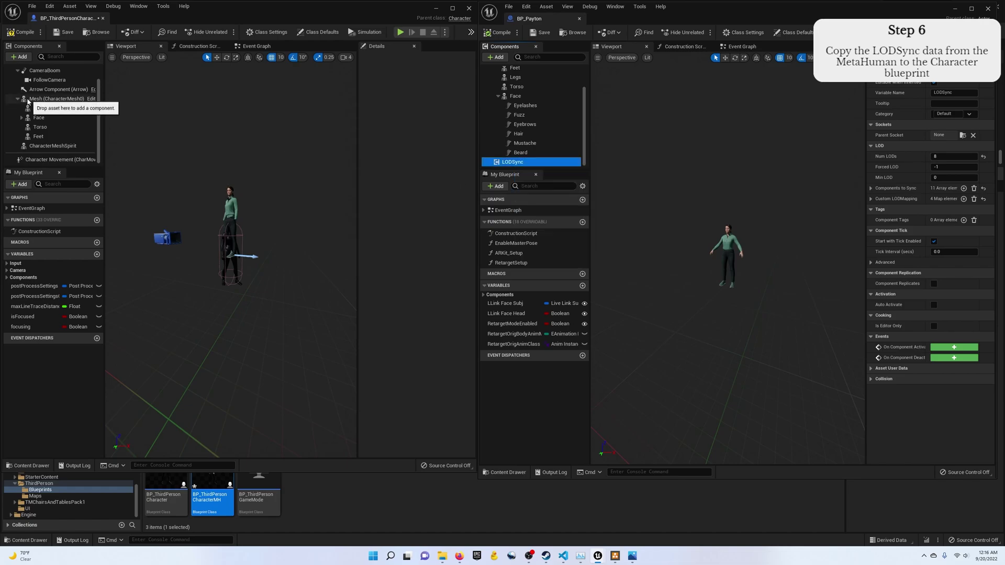
{"action": "left_click", "coordinate": [7, 137]}
{"action": "right_click", "coordinate": [7, 145]}
{"action": "left_click", "coordinate": [39, 185]}
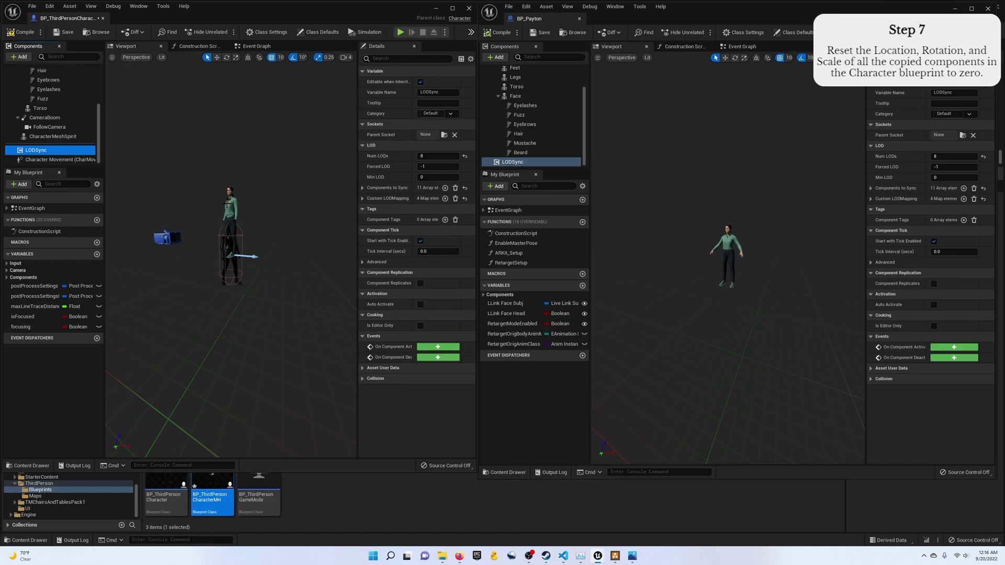
- Zero Location and Rotation for the copied components Legs through Fuzz, then reset Torso's Location
{"action": "scroll", "coordinate": [43, 93], "scroll_direction": "up", "scroll_amount": 4}
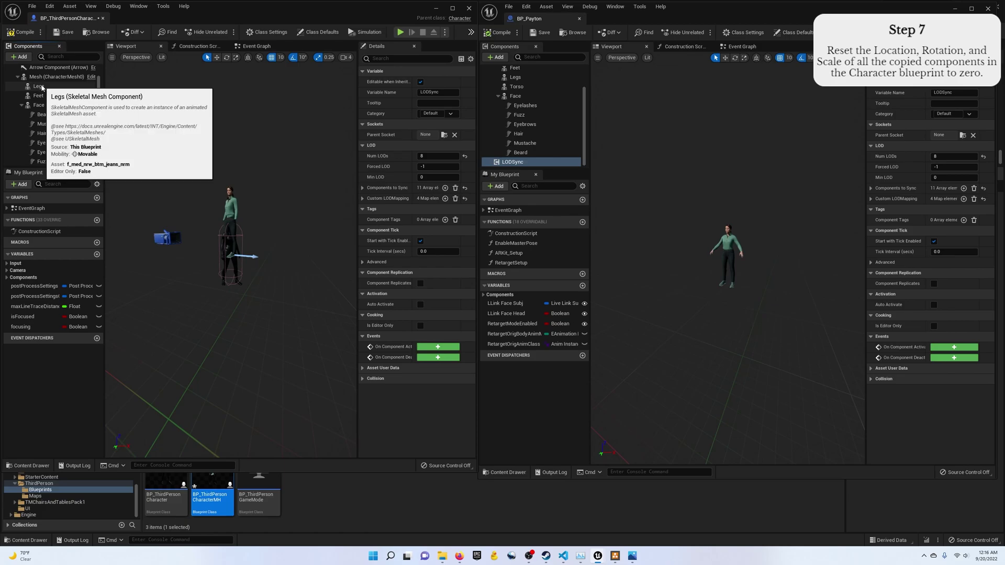
{"action": "left_click", "coordinate": [40, 86]}
{"action": "scroll", "coordinate": [53, 101], "scroll_direction": "down", "scroll_amount": 2}
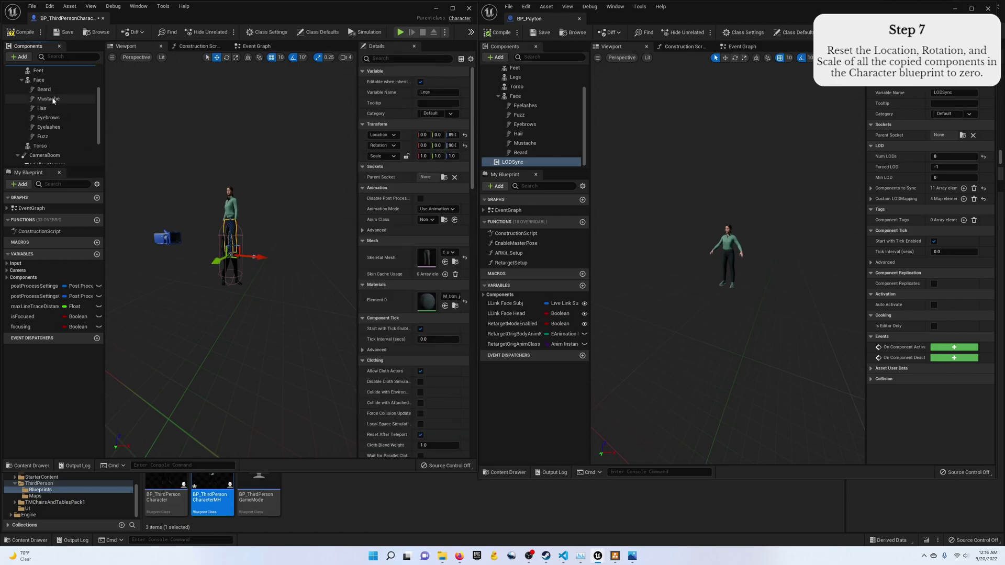
{"action": "left_click", "coordinate": [52, 137], "text": "shift"}
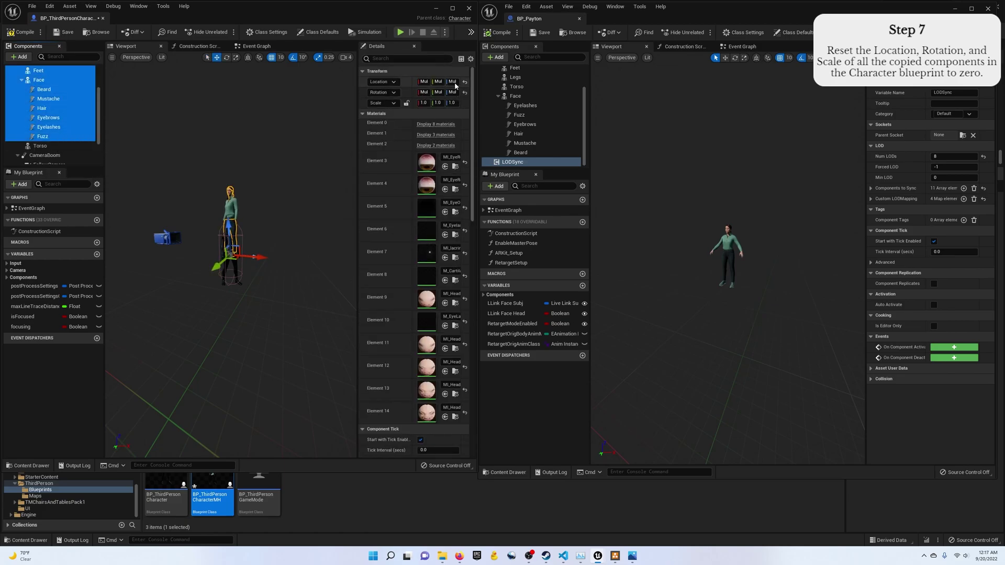
{"action": "left_click", "coordinate": [452, 8]}
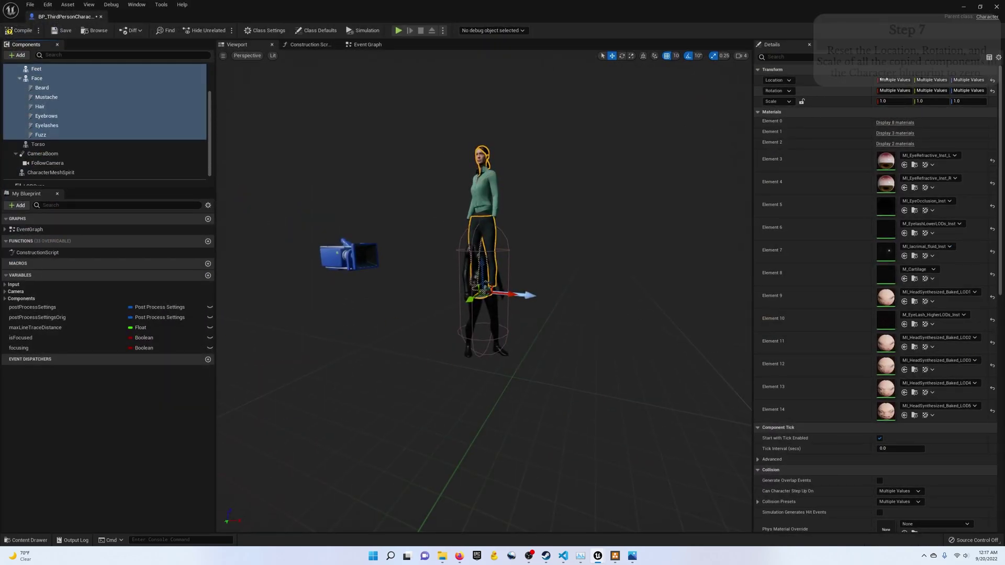
{"action": "left_click", "coordinate": [992, 81]}
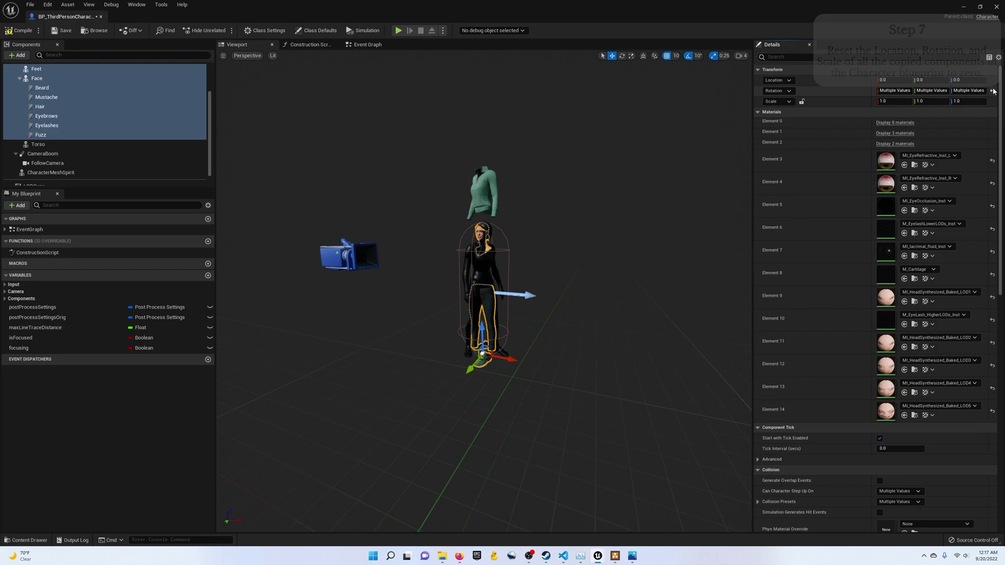
{"action": "left_click", "coordinate": [993, 91]}
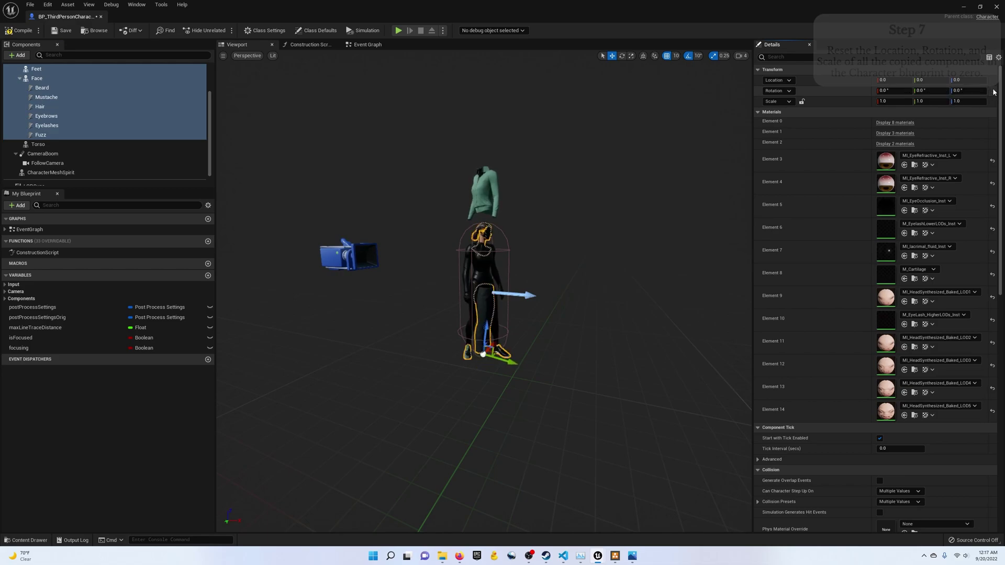
{"action": "left_click", "coordinate": [46, 145]}
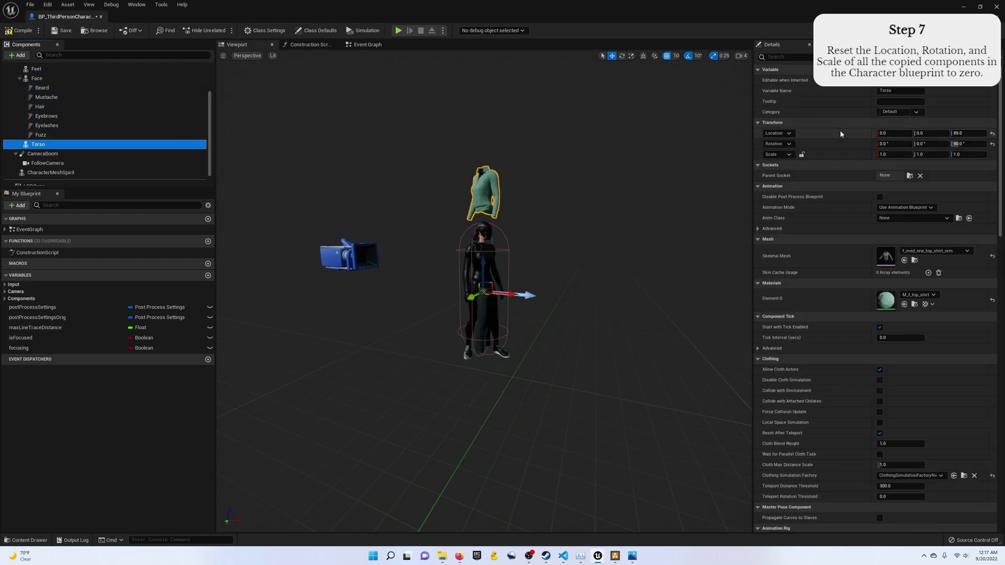
{"action": "left_click", "coordinate": [994, 134]}
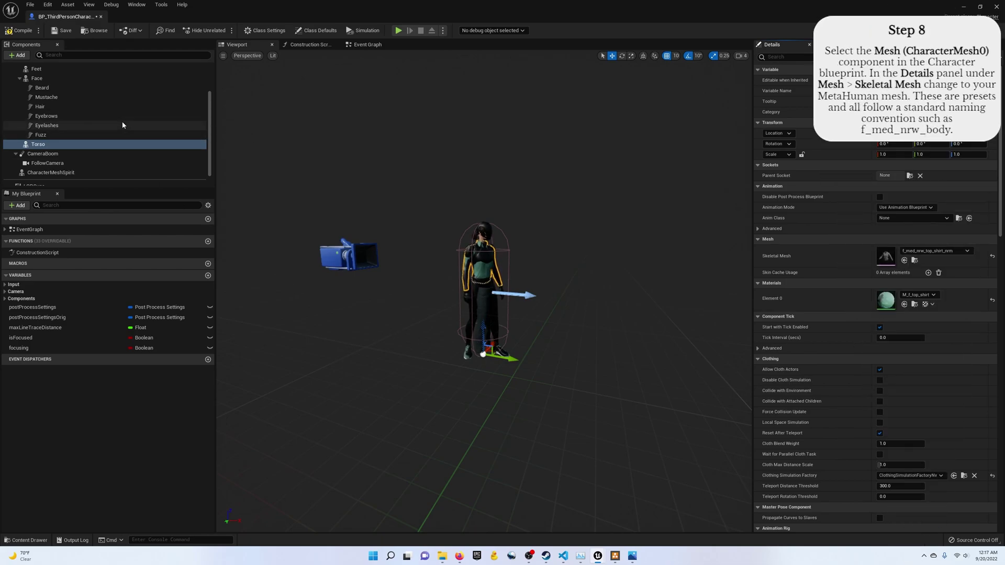
- Set Mesh (CharacterMesh0)'s Skeletal Mesh to f_med_nrw_body, found by searching f_med_nrw
{"action": "scroll", "coordinate": [122, 123], "scroll_direction": "up", "scroll_amount": 3}
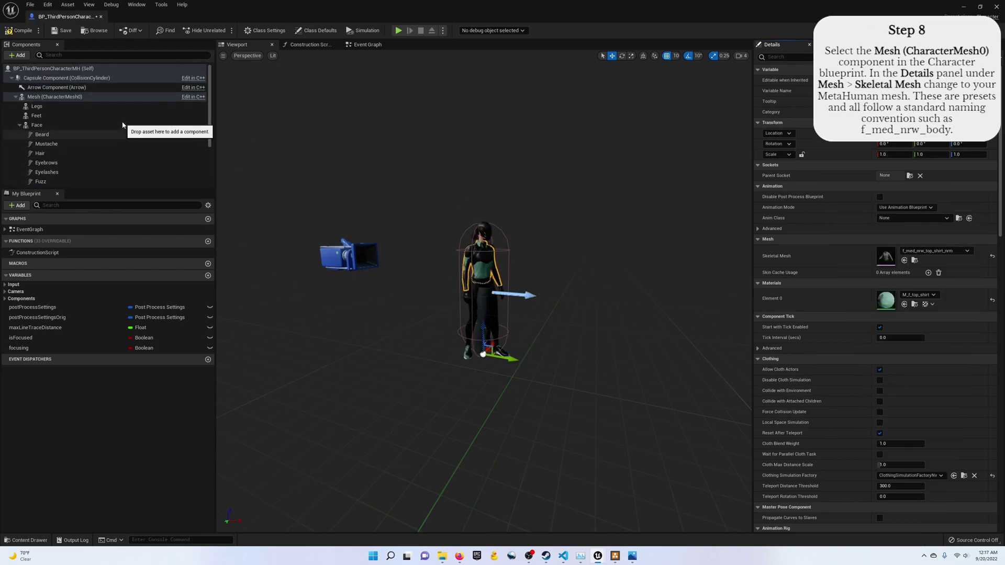
{"action": "left_click", "coordinate": [59, 98]}
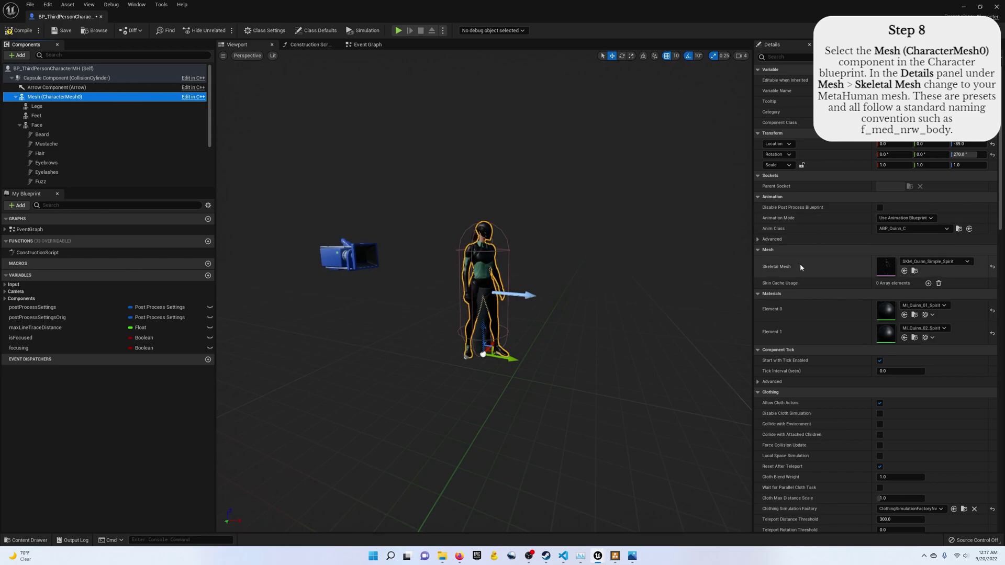
{"action": "left_click", "coordinate": [944, 262]}
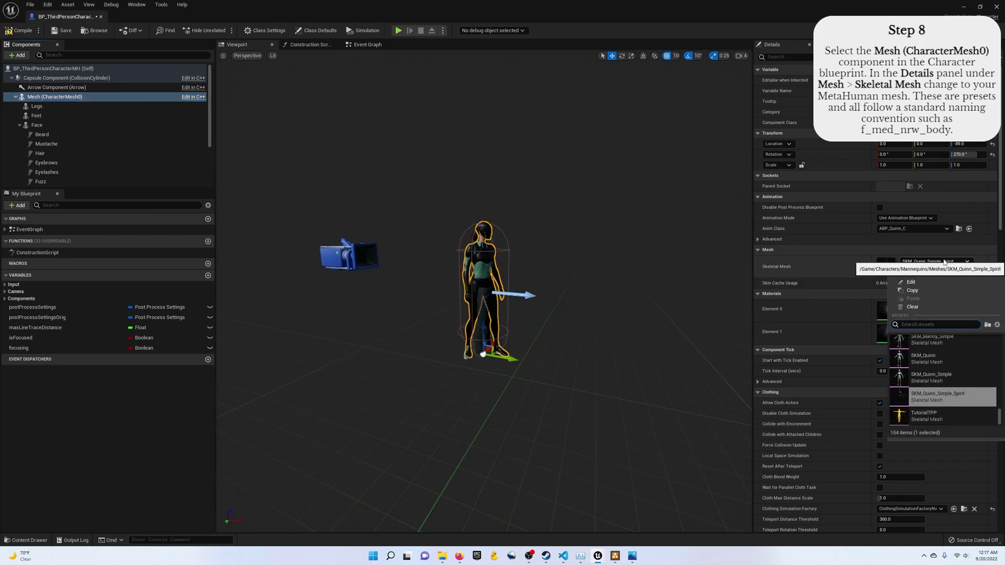
{"action": "type", "text": "f_med_"}
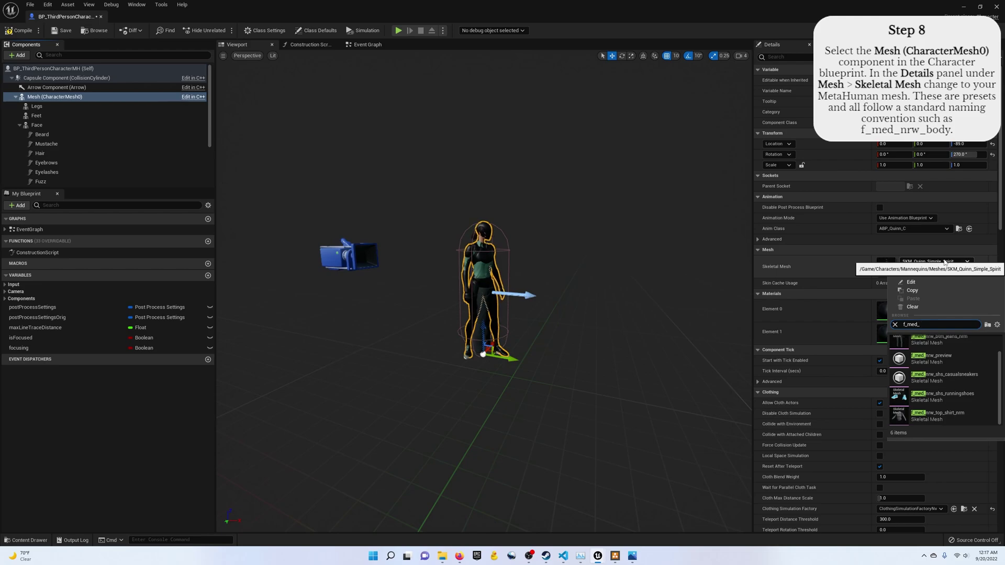
{"action": "type", "text": "nrw_body"}
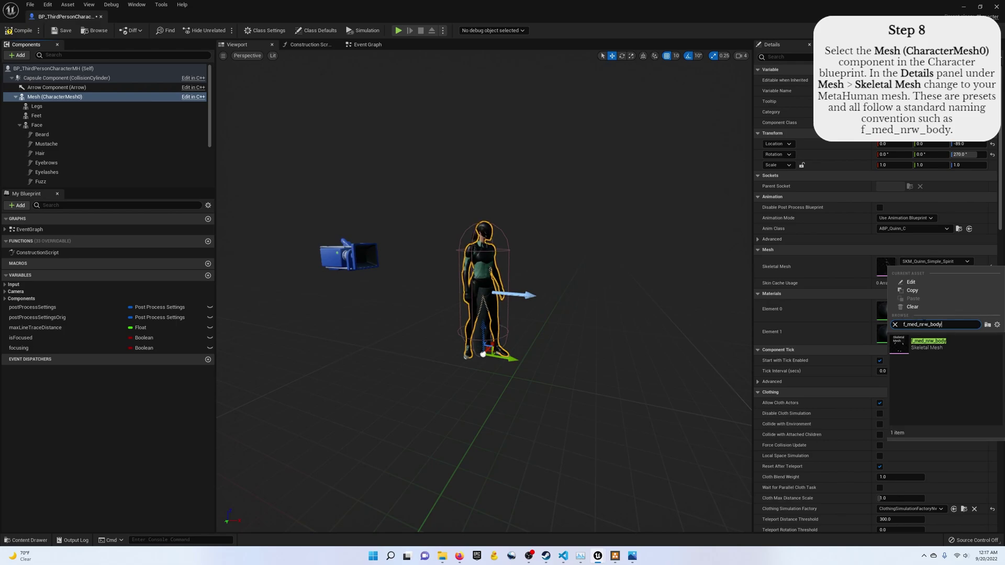
{"action": "mouse_move", "coordinate": [922, 350]}
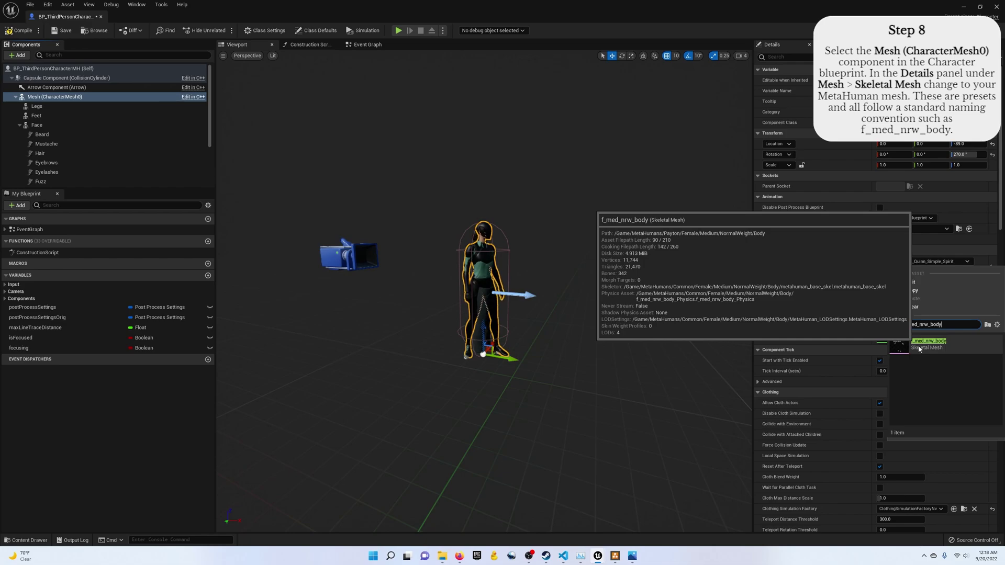
{"action": "left_click", "coordinate": [919, 349]}
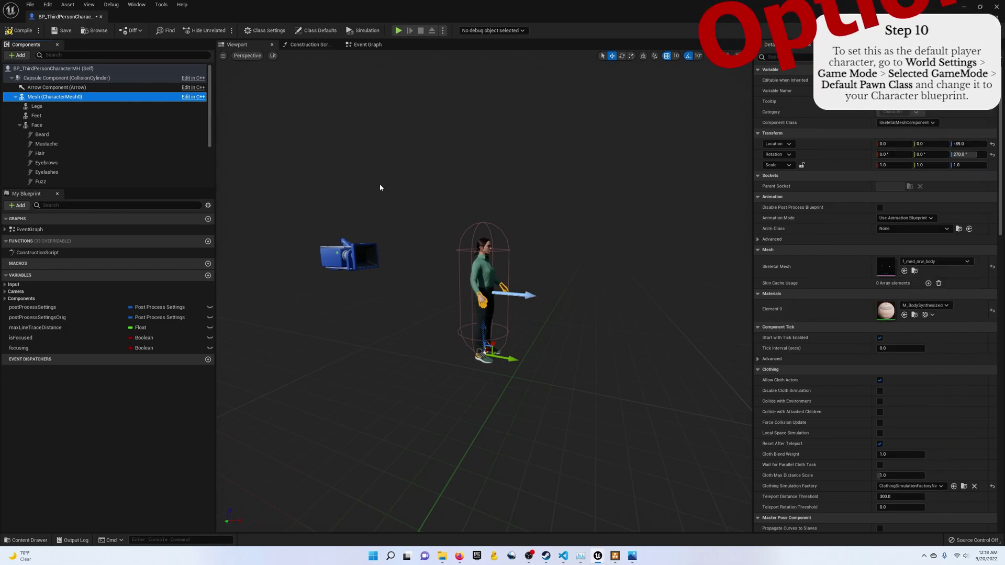
- Compile BP_ThirdPersonCharacterMH, then save it
{"action": "left_click", "coordinate": [24, 32]}
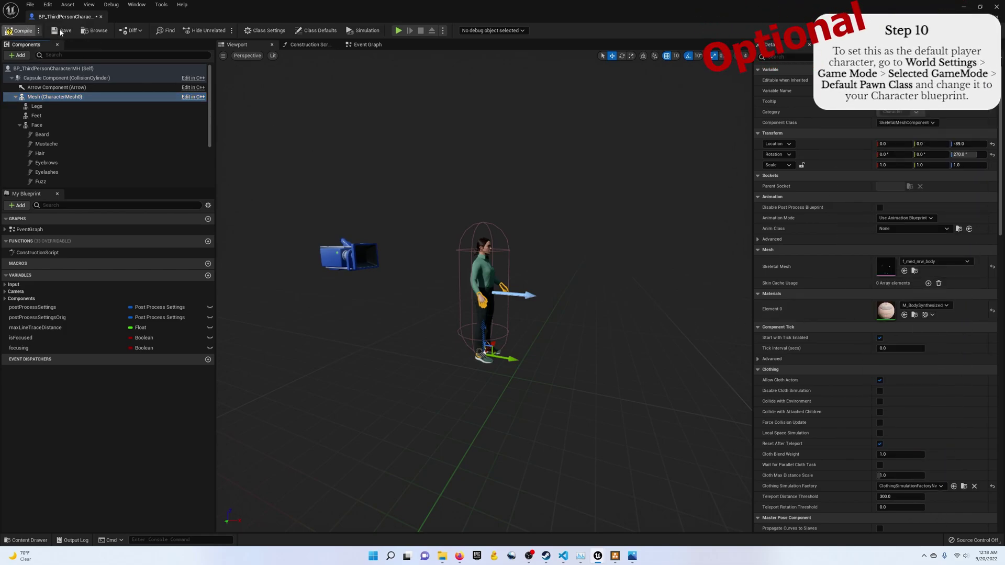
{"action": "left_click", "coordinate": [62, 31]}
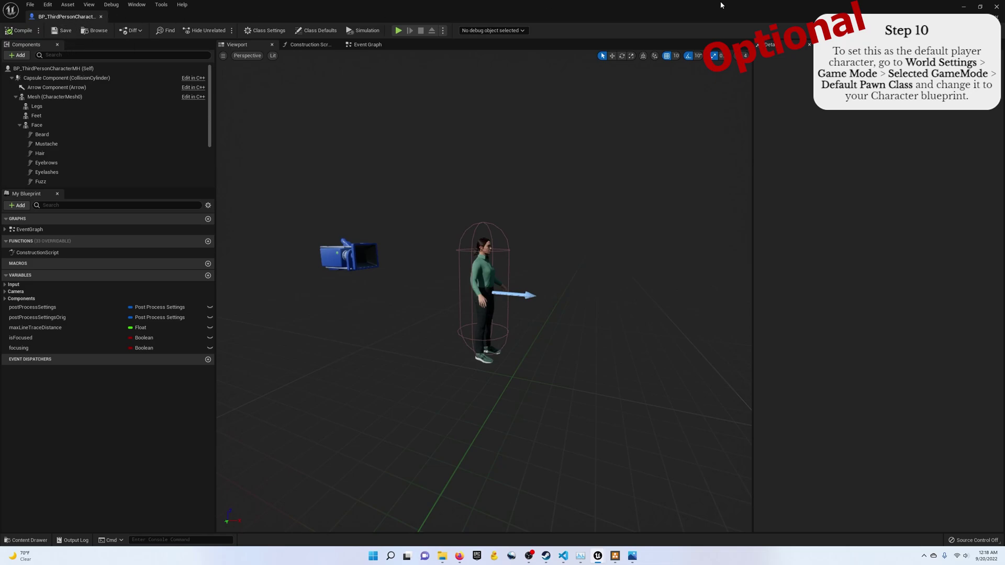
- Close both blueprint editors and drop BP_ThirdPersonCharacterMH into the level beside the counter
{"action": "left_click", "coordinate": [101, 16]}
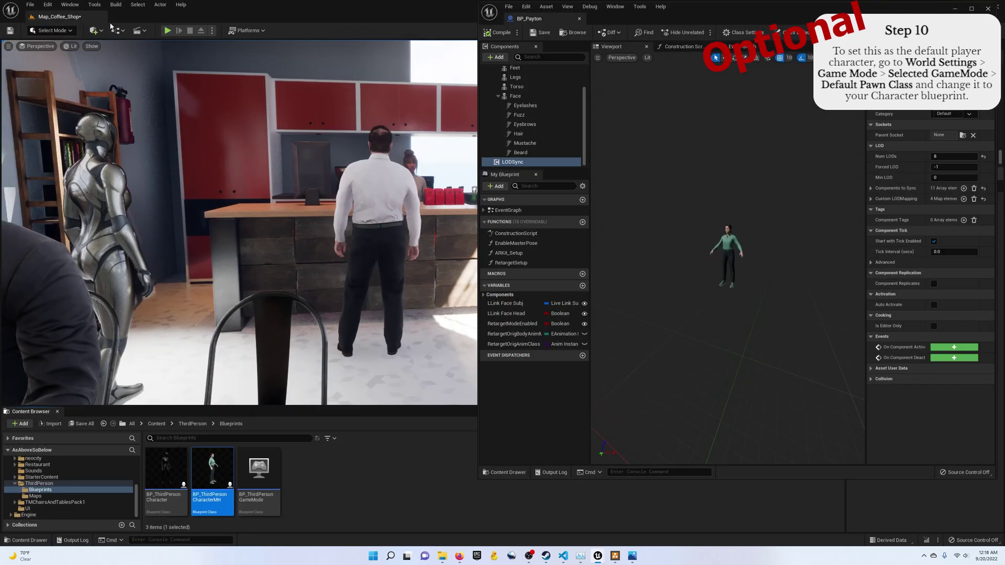
{"action": "left_click", "coordinate": [580, 17]}
{"action": "mouse_move", "coordinate": [319, 290]}
{"action": "right_mouse_down"}
{"action": "mouse_move", "coordinate": [308, 290]}
{"action": "mouse_move", "coordinate": [319, 290]}
{"action": "right_mouse_up"}
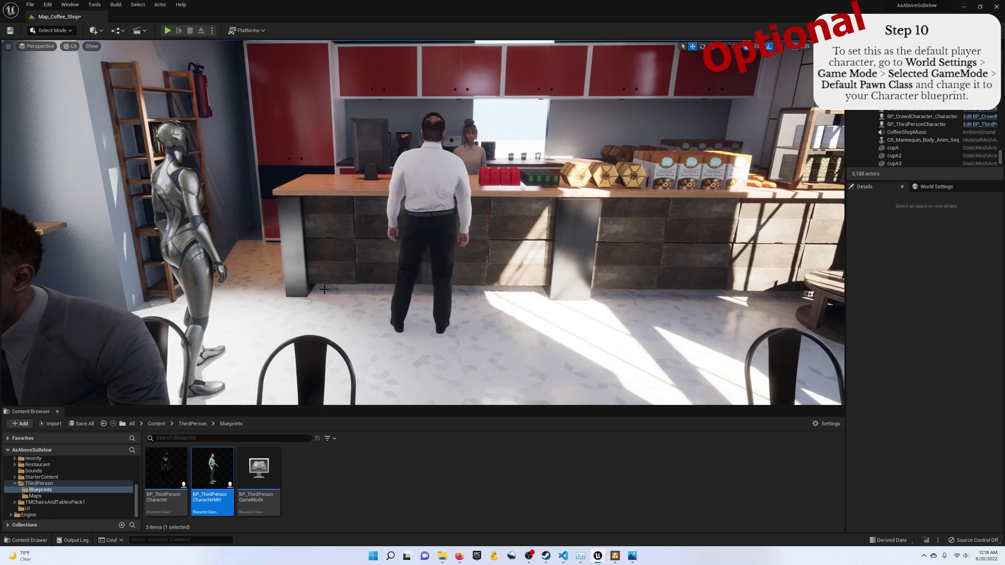
{"action": "left_click_drag", "start_coordinate": [212, 471], "coordinate": [517, 366]}
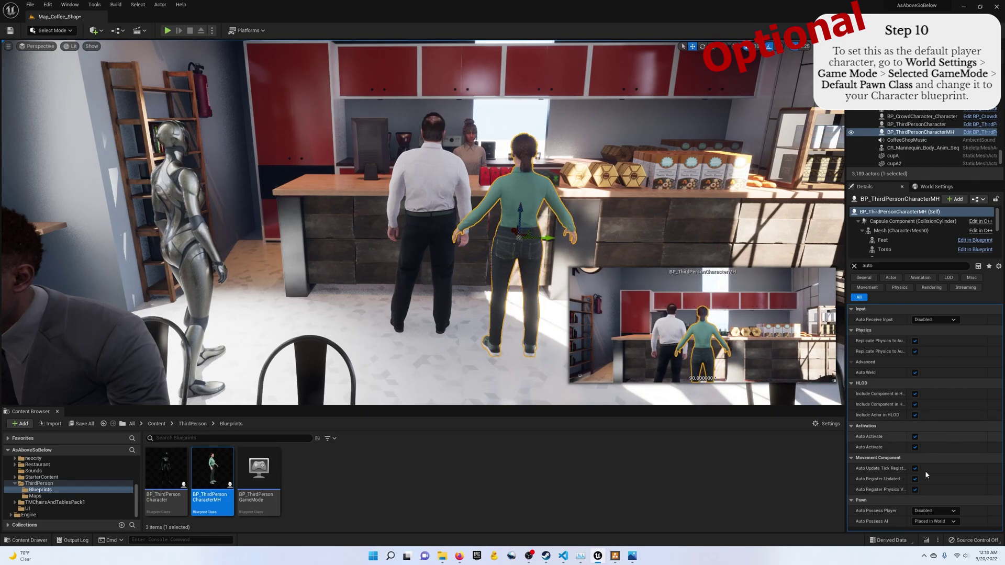
- Set the green-shirt MetaHuman character's Auto Possess Player to Player 0
{"action": "left_click", "coordinate": [930, 511]}
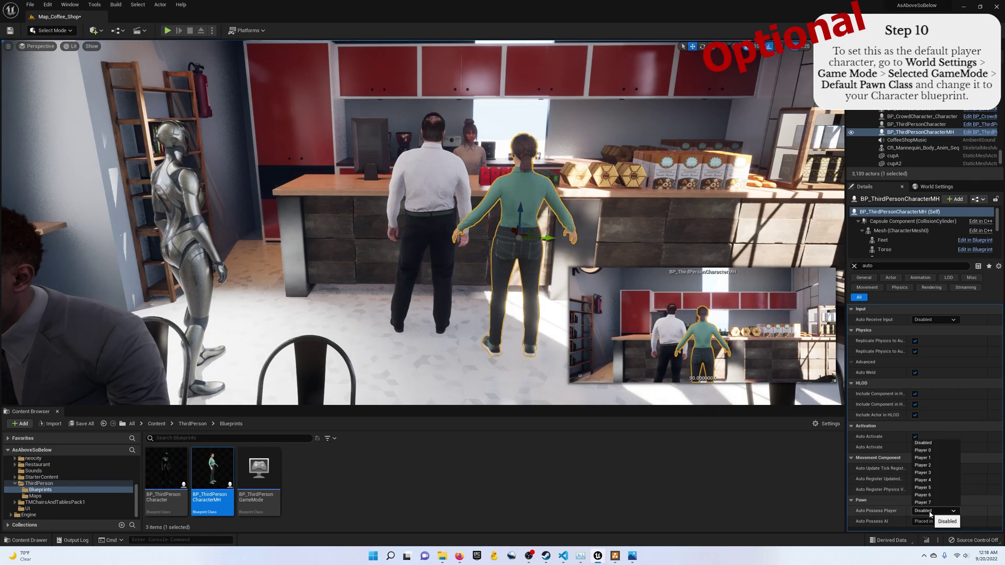
{"action": "left_click", "coordinate": [930, 450]}
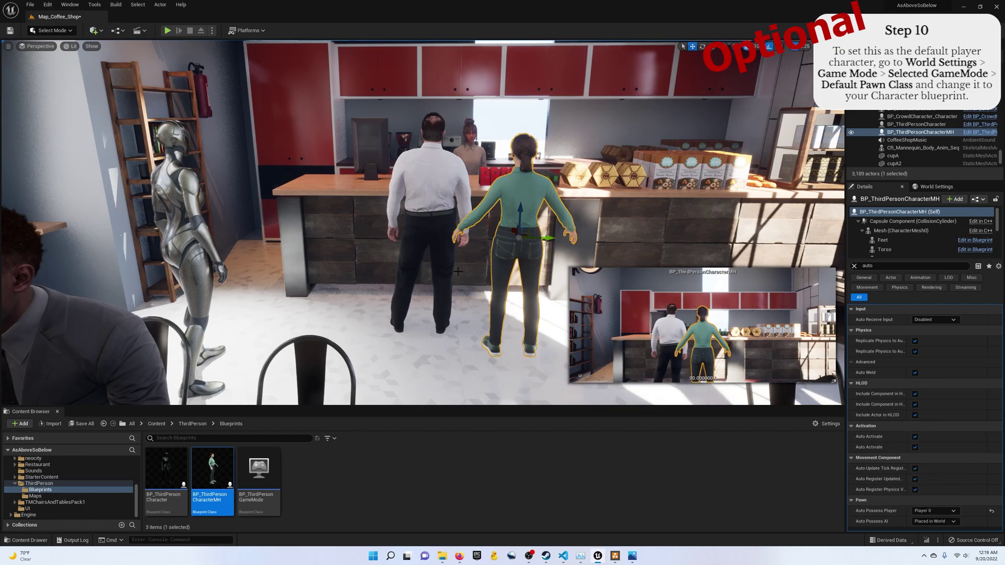
{"action": "left_click", "coordinate": [186, 230]}
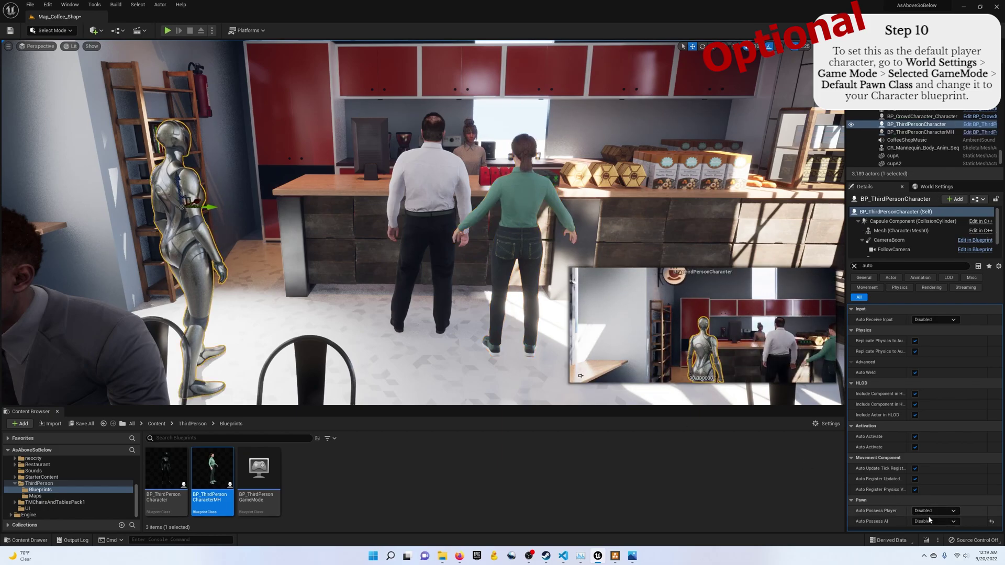
{"action": "left_click", "coordinate": [518, 225]}
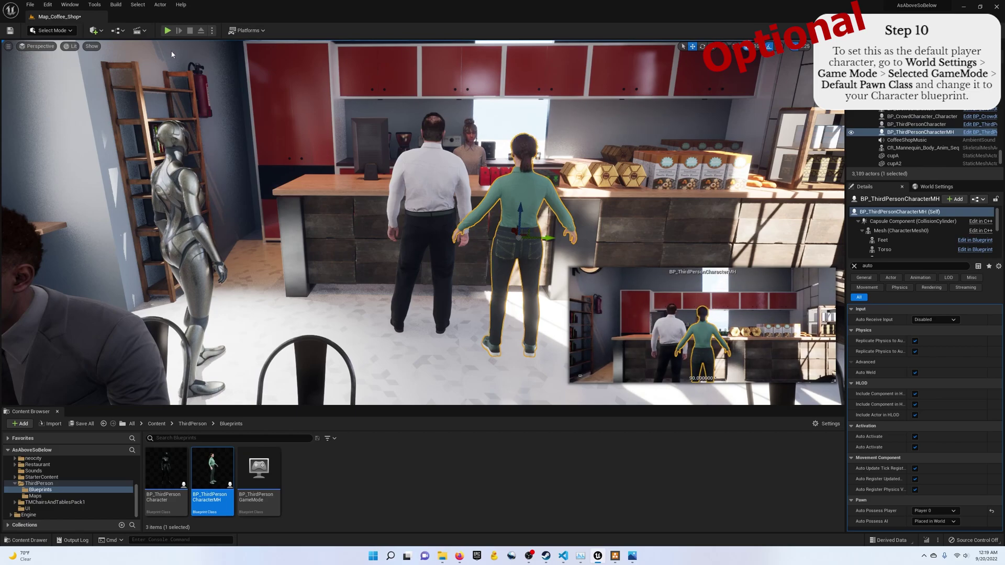
- Play the level and walk the character around the café with W, then stop with Esc
{"action": "left_click", "coordinate": [167, 31]}
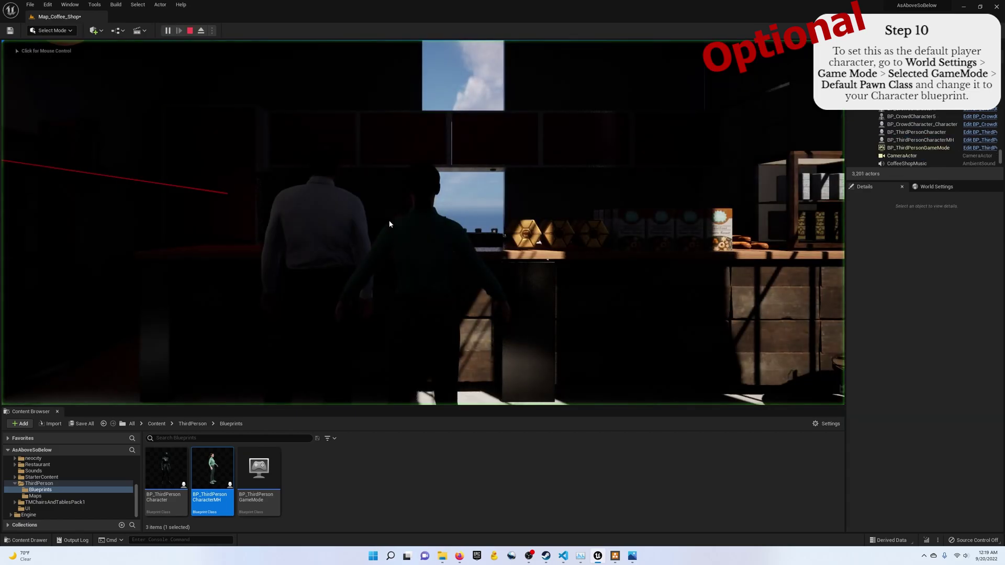
{"action": "key", "text": "w"}
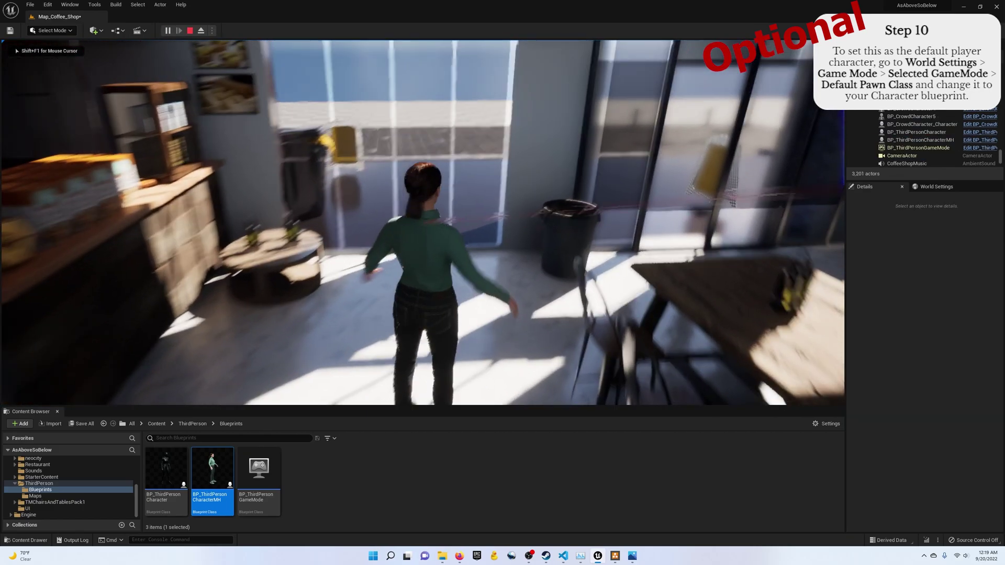
{"action": "key", "text": "w"}
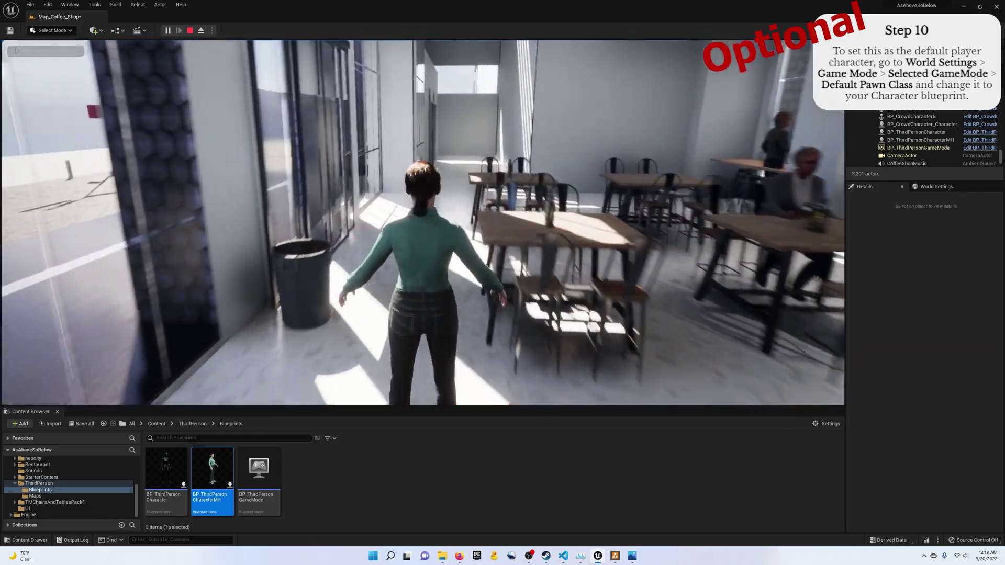
{"action": "key", "text": "w"}
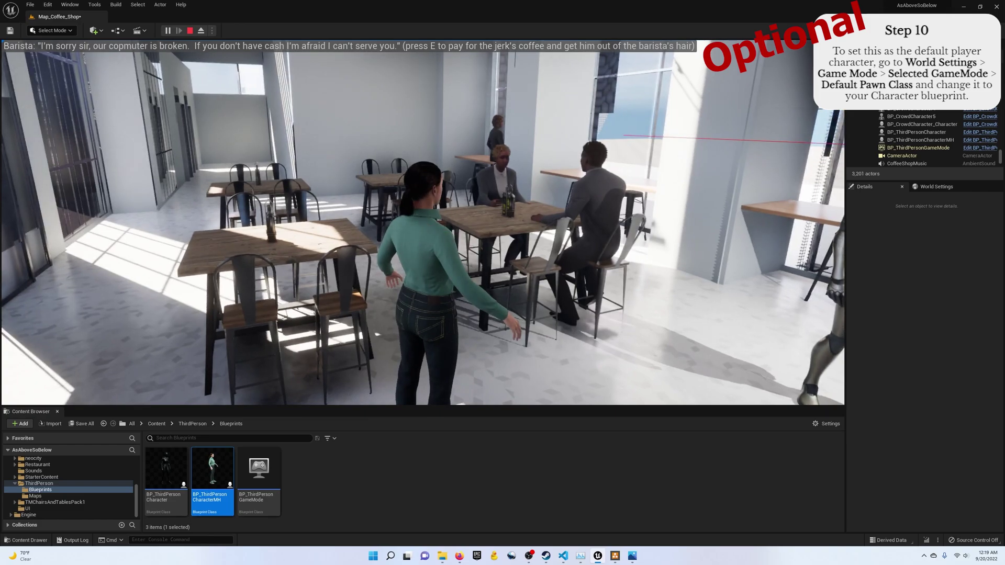
{"action": "key", "text": "Escape"}
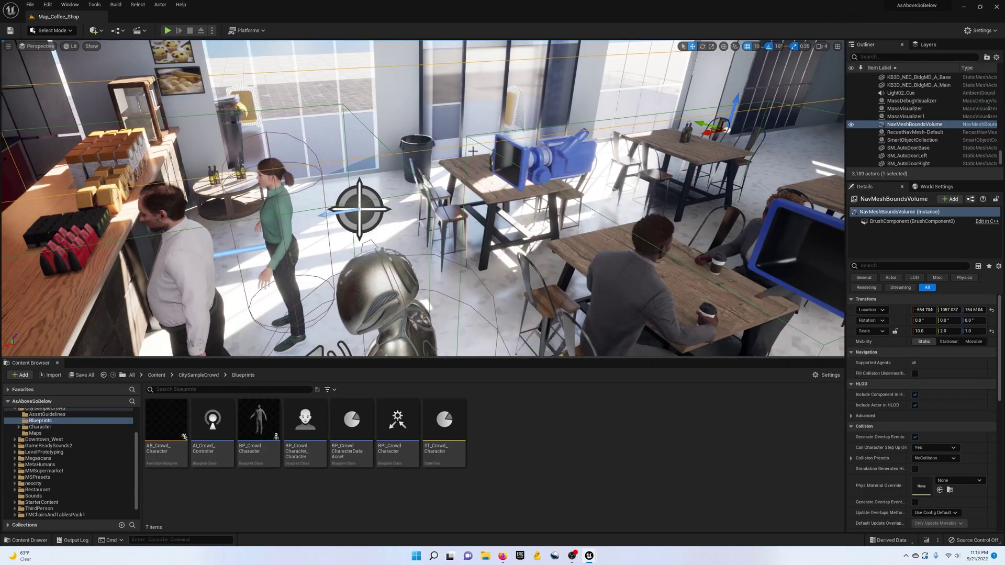
- Fly the viewport camera over the café to its tables and chairs
{"action": "right_click_drag", "start_coordinate": [477, 151], "coordinate": [534, 140]}
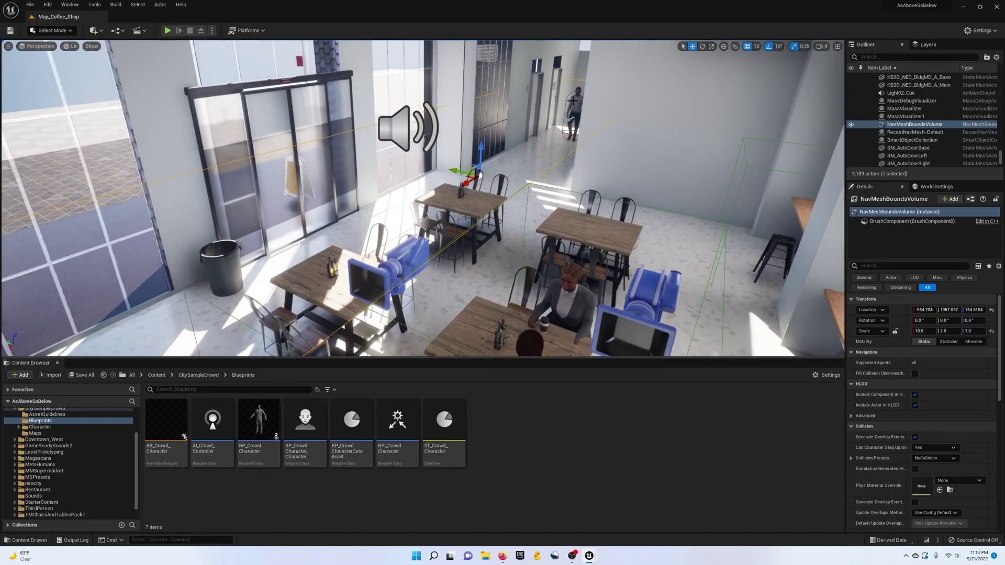
{"action": "right_click_drag", "start_coordinate": [554, 139], "coordinate": [555, 149]}
{"action": "key", "text": "w"}
{"action": "key", "text": "a"}
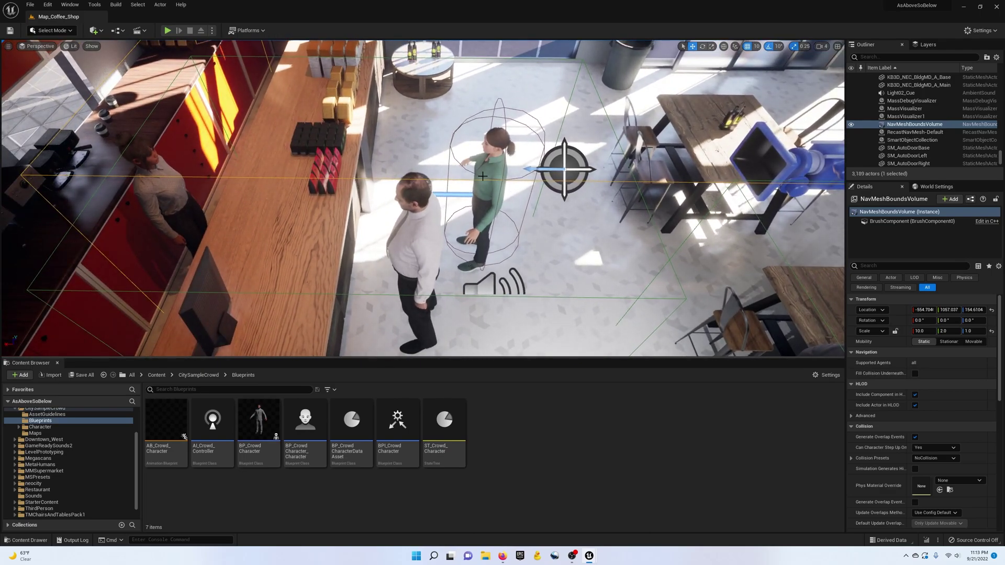
{"action": "right_click_drag", "start_coordinate": [435, 126], "coordinate": [488, 158]}
{"action": "key", "text": "w"}
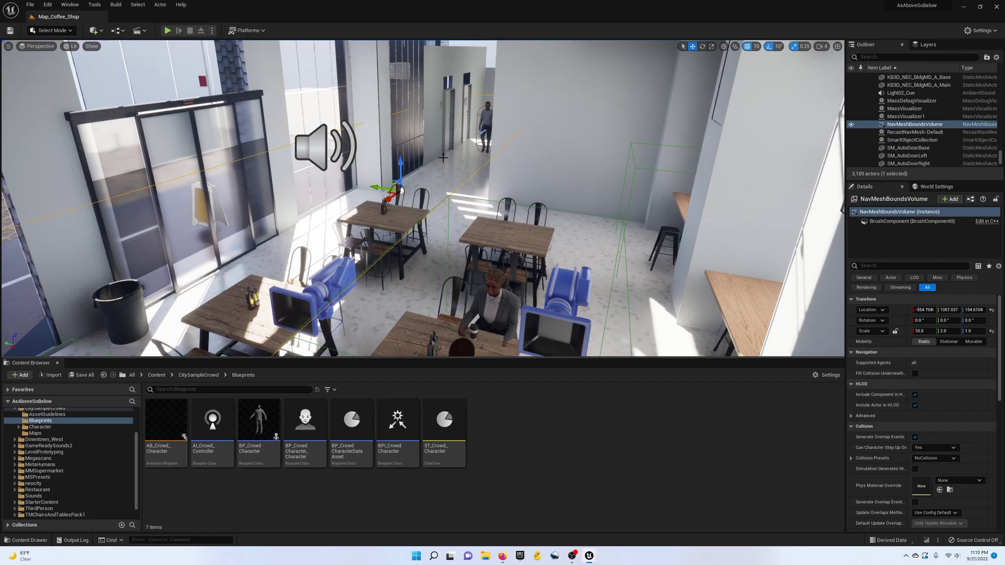
- Show the navigation-mesh overlay with P and move the view toward the café seating area
{"action": "key", "text": "p"}
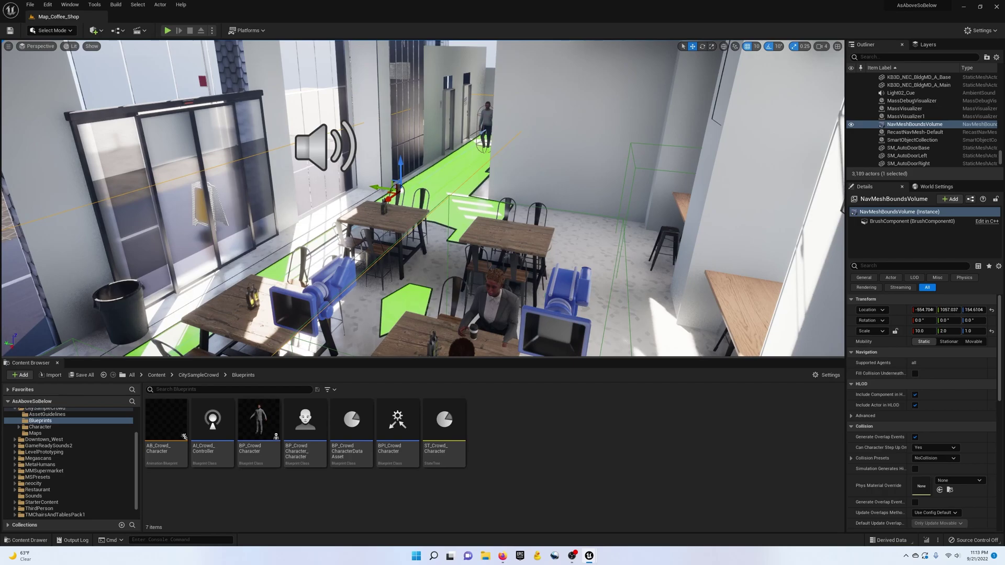
{"action": "right_click_drag", "start_coordinate": [466, 164], "coordinate": [509, 164]}
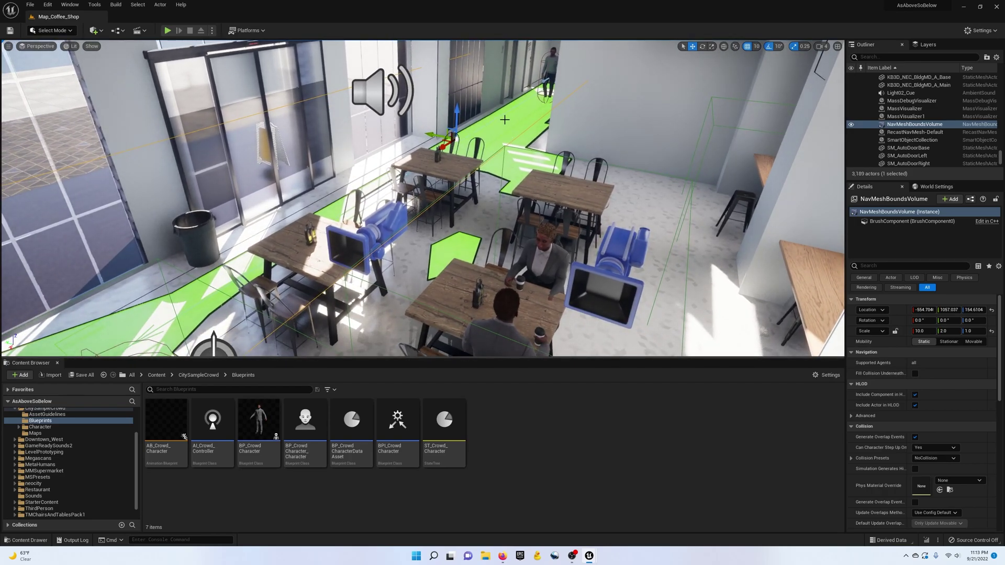
{"action": "mouse_move", "coordinate": [506, 118]}
{"action": "right_mouse_down"}
{"action": "mouse_move", "coordinate": [418, 130]}
{"action": "mouse_move", "coordinate": [506, 114]}
{"action": "right_mouse_up"}
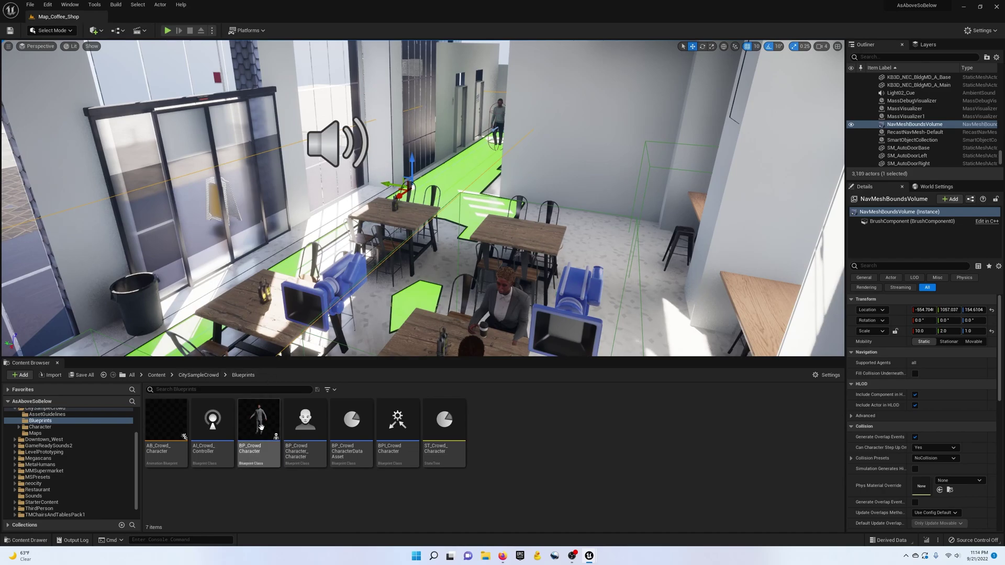
{"action": "mouse_move", "coordinate": [262, 452]}
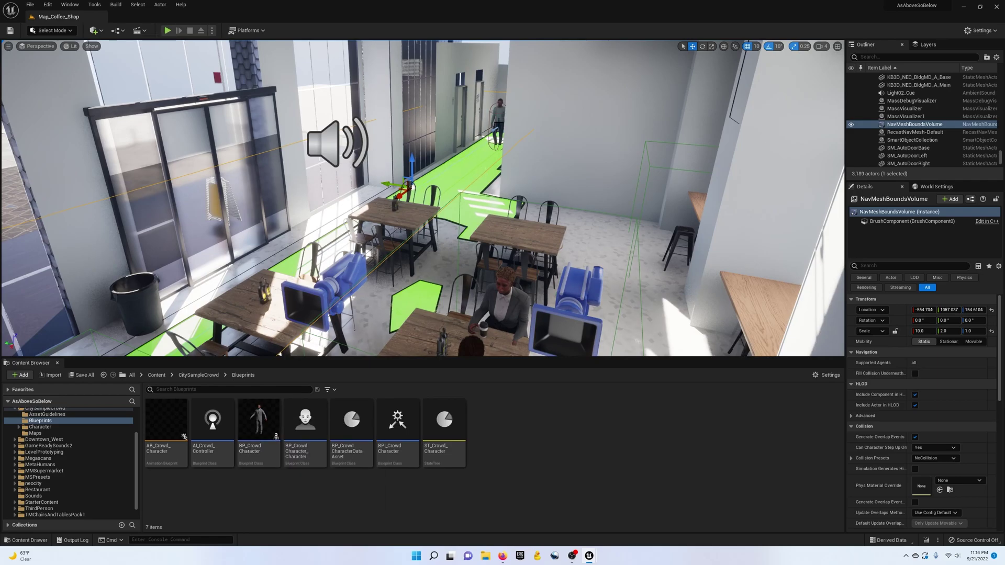
{"action": "mouse_move", "coordinate": [463, 179]}
{"action": "left_mouse_down"}
{"action": "mouse_move", "coordinate": [448, 136]}
{"action": "mouse_move", "coordinate": [450, 178]}
{"action": "mouse_move", "coordinate": [463, 179]}
{"action": "left_mouse_up"}
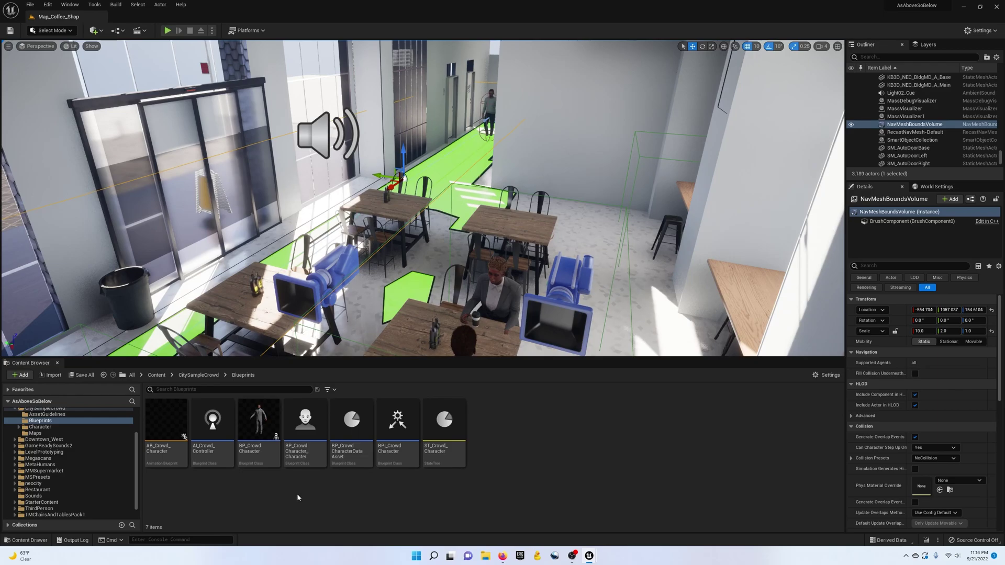
- Duplicate BP_CrowdCharacter and name the copy BP_CrowdCharacterMH
{"action": "right_click", "coordinate": [263, 460]}
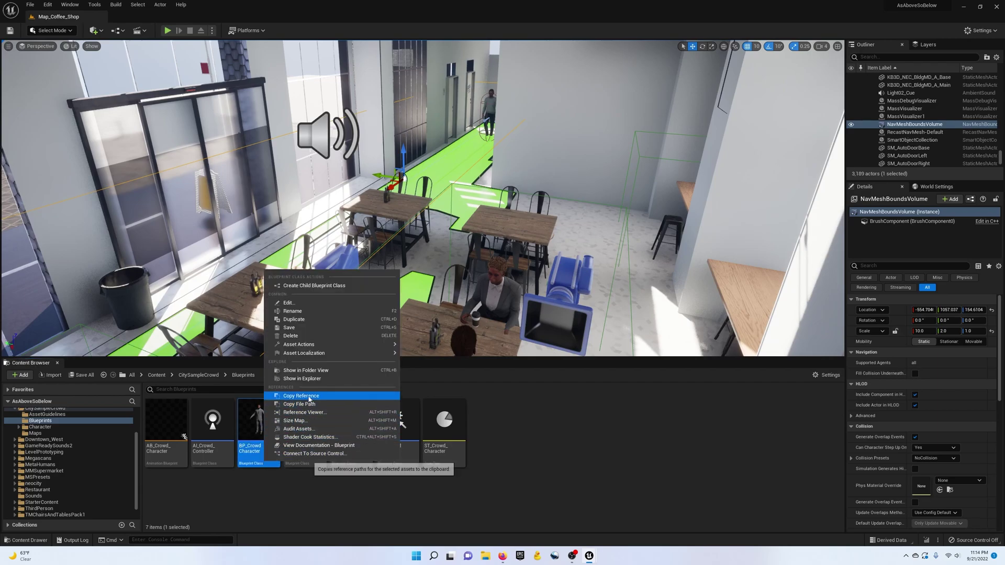
{"action": "left_click", "coordinate": [313, 318]}
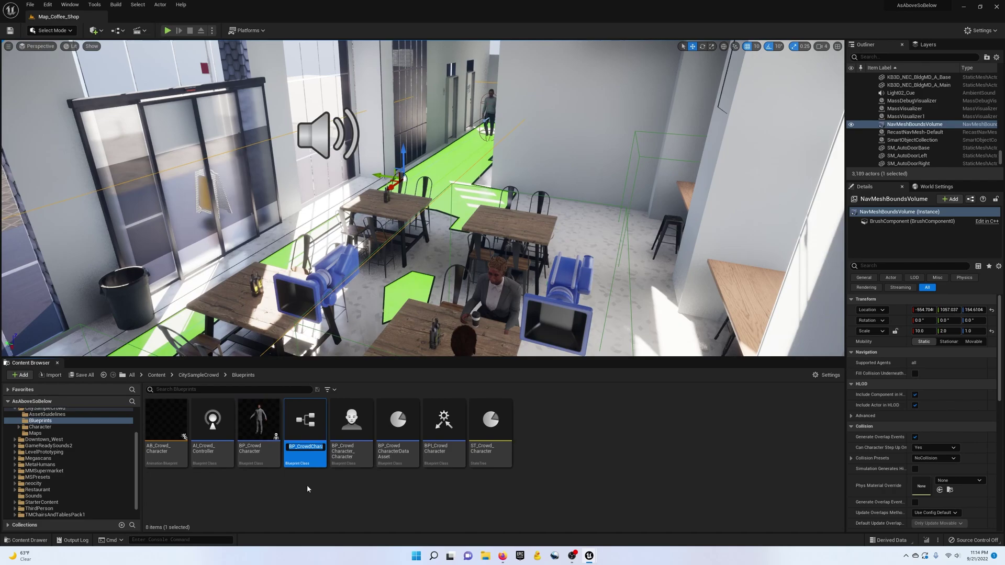
{"action": "key", "text": "End"}
{"action": "key", "text": "BackSpace"}
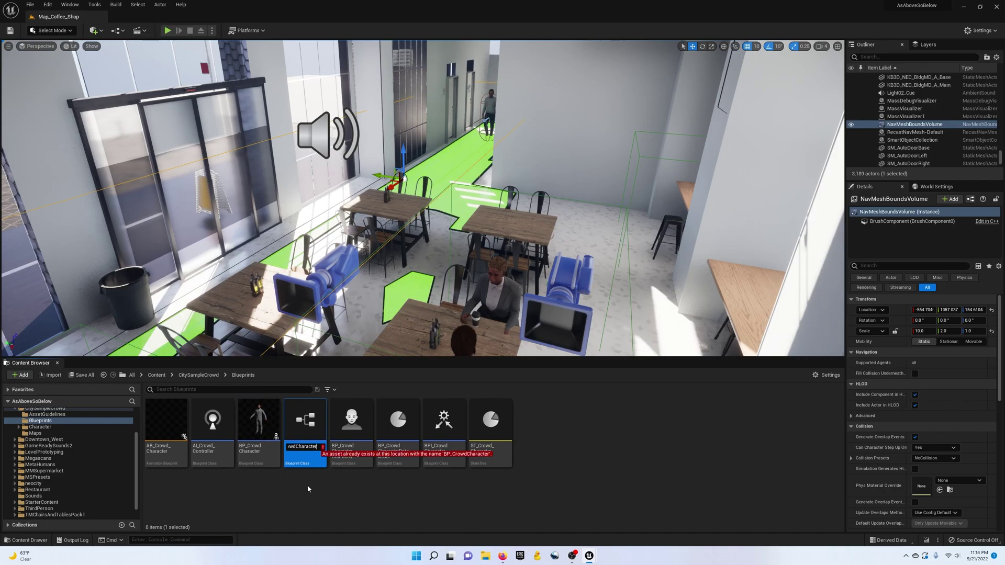
{"action": "type", "text": "MH"}
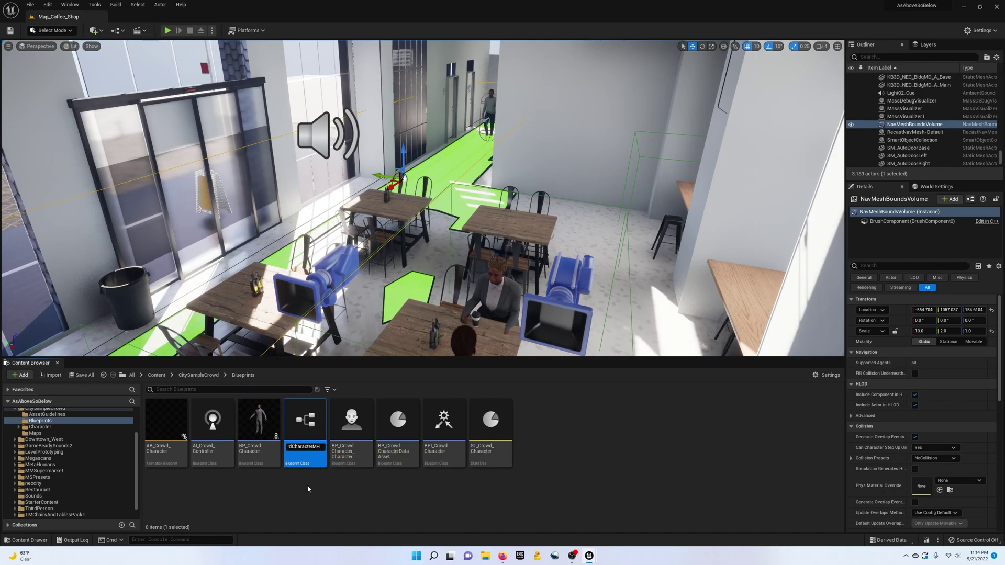
{"action": "key", "text": "Return"}
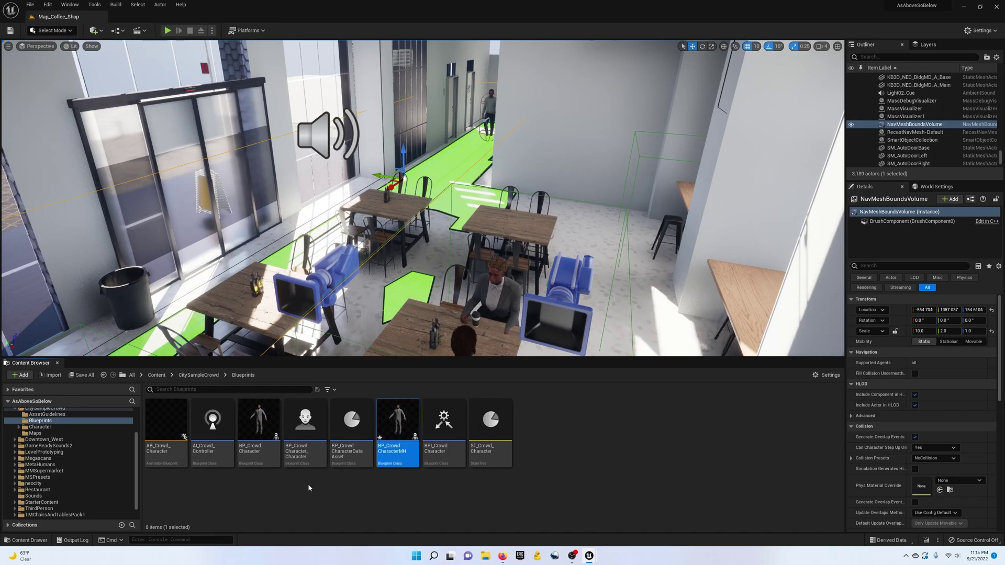
{"action": "mouse_move", "coordinate": [396, 451]}
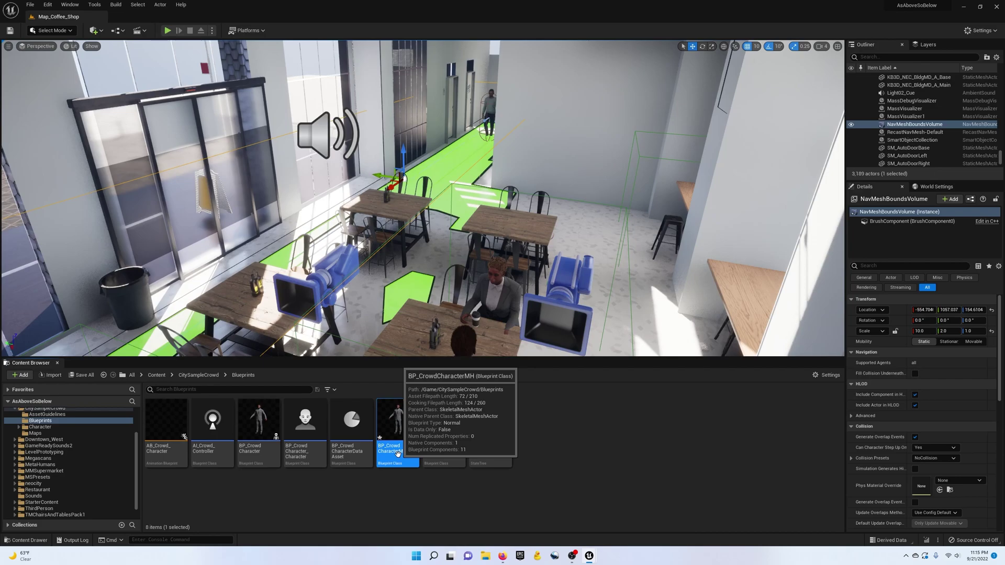
- Open BP_CrowdCharacterMH and reparent it to Character in Class Settings, confirming the Reparent dialog
{"action": "double_click", "coordinate": [397, 453]}
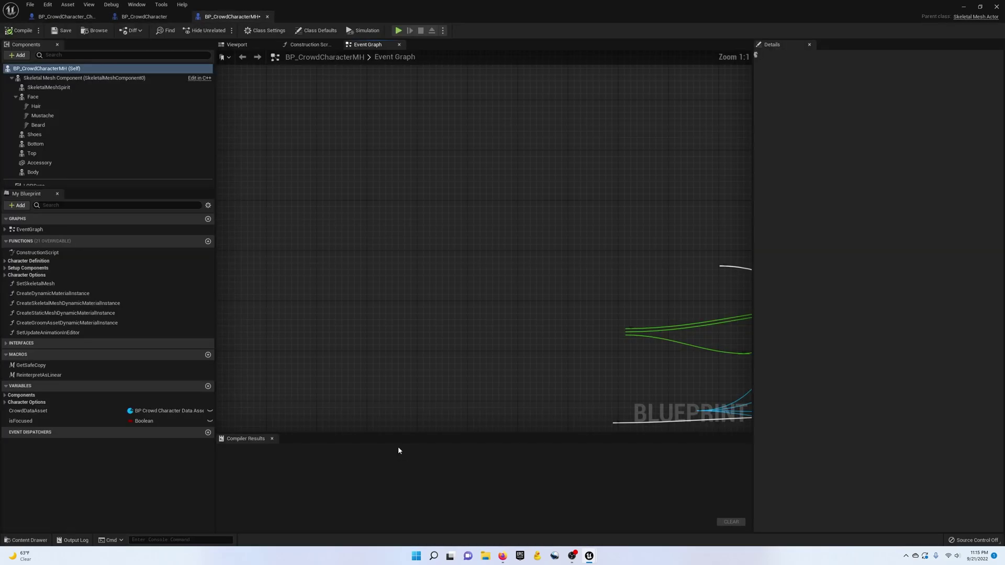
{"action": "left_click", "coordinate": [265, 32]}
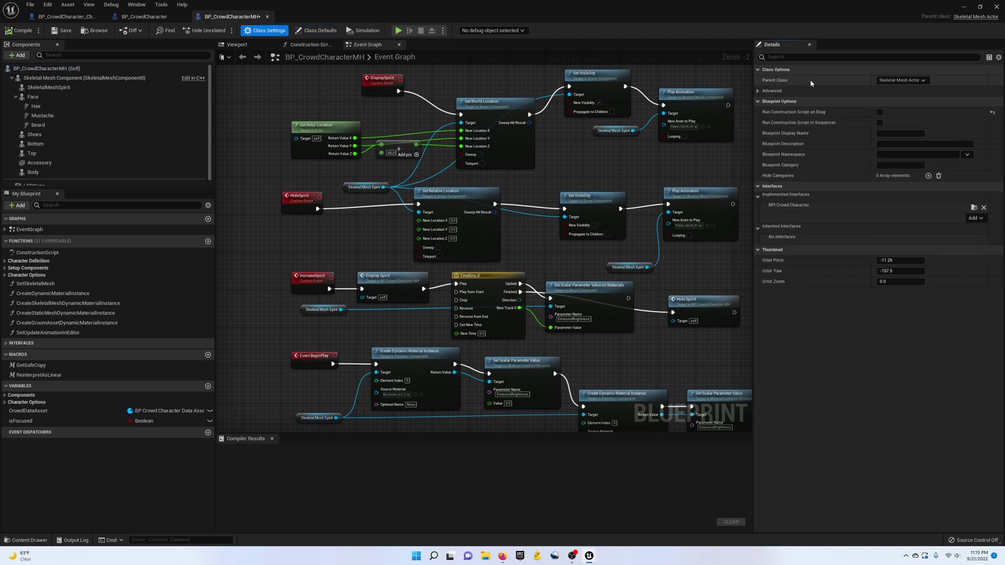
{"action": "left_click", "coordinate": [907, 81]}
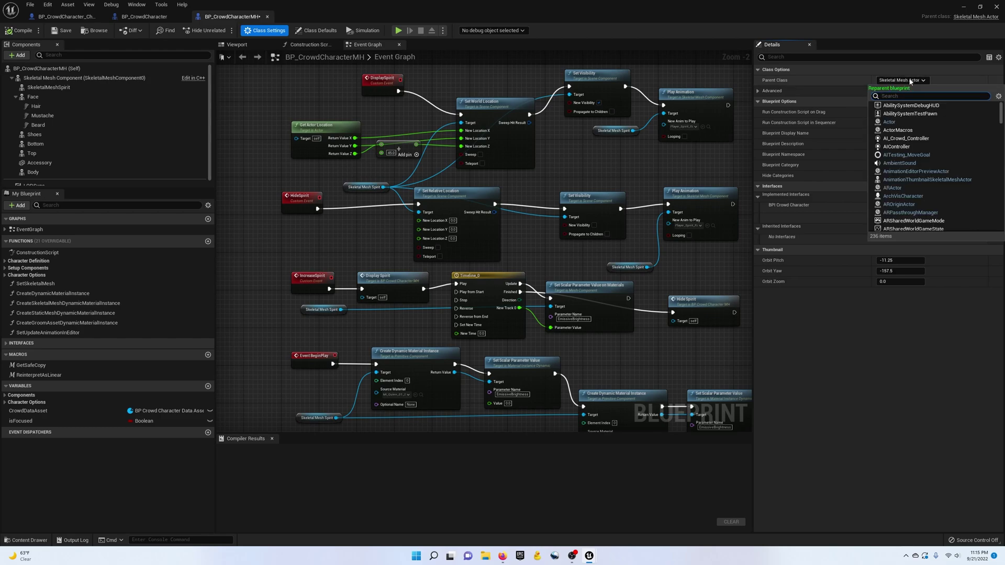
{"action": "type", "text": "Chara"}
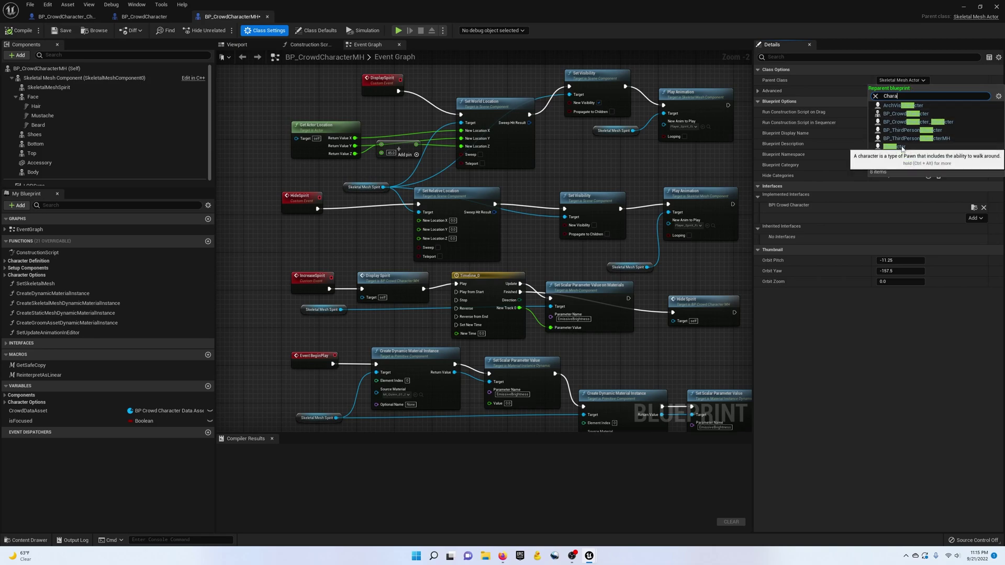
{"action": "left_click", "coordinate": [902, 148]}
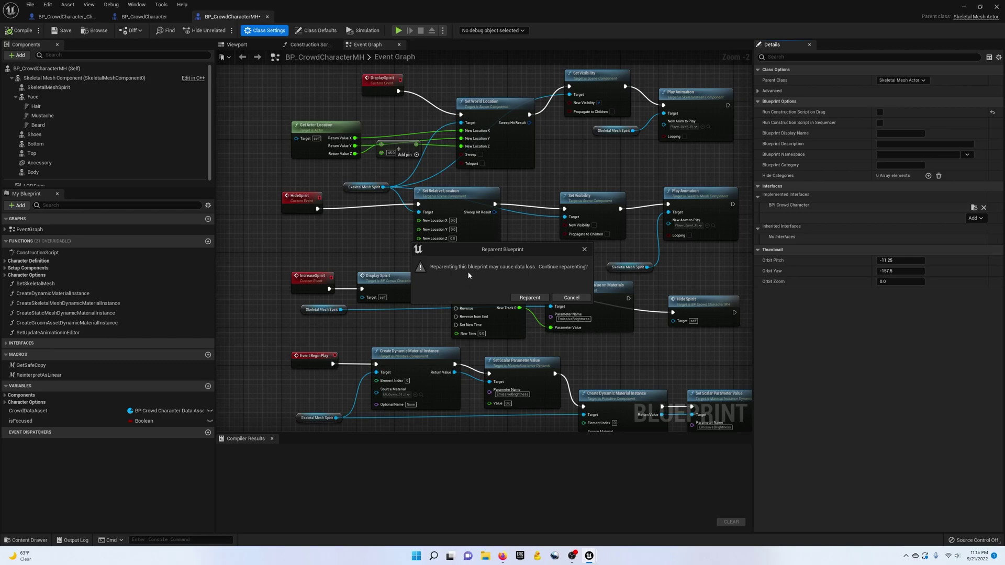
{"action": "left_click", "coordinate": [539, 299]}
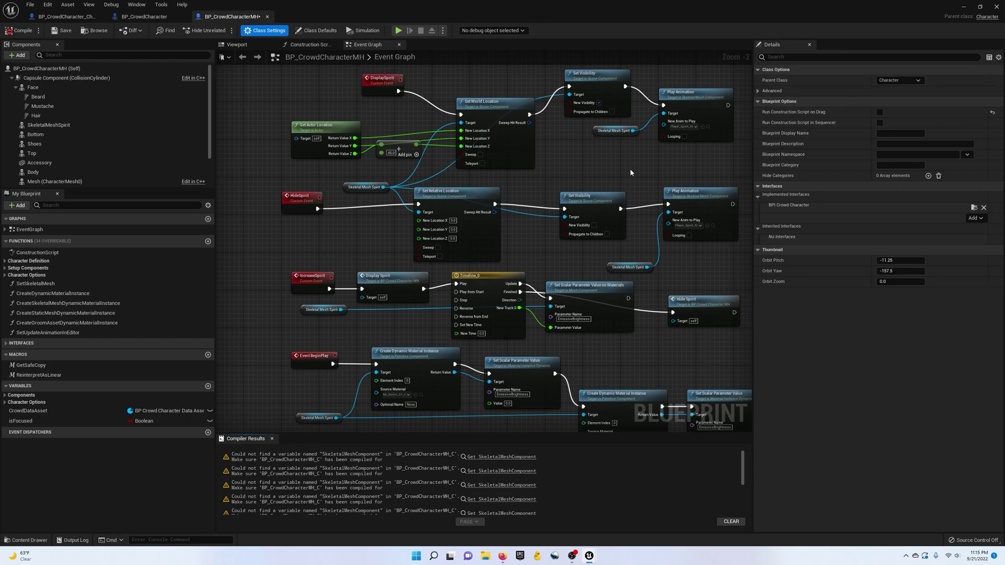
{"action": "right_click_drag", "start_coordinate": [655, 163], "coordinate": [445, 231]}
{"action": "right_click_drag", "start_coordinate": [549, 240], "coordinate": [600, 317]}
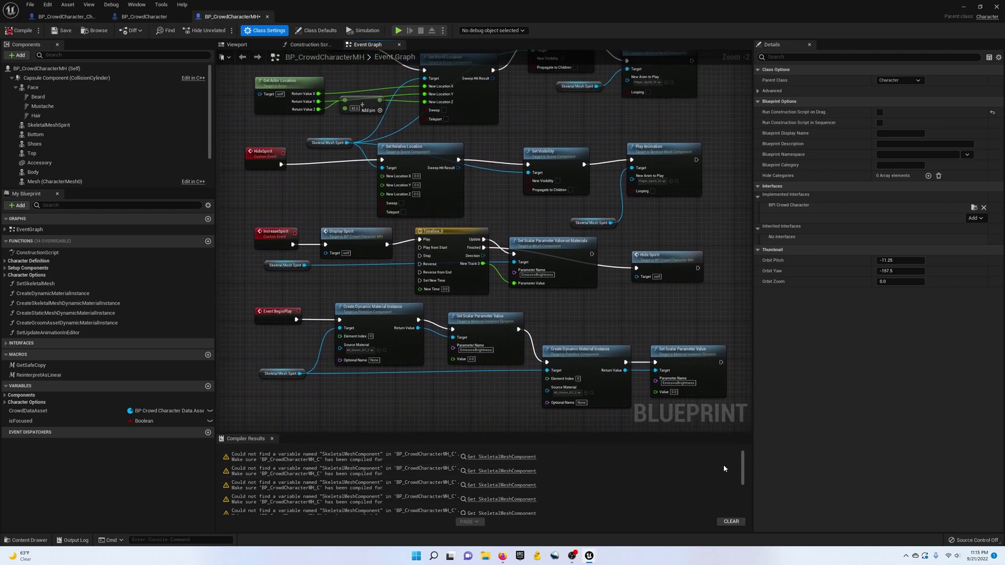
{"action": "left_click_drag", "start_coordinate": [742, 463], "coordinate": [746, 442]}
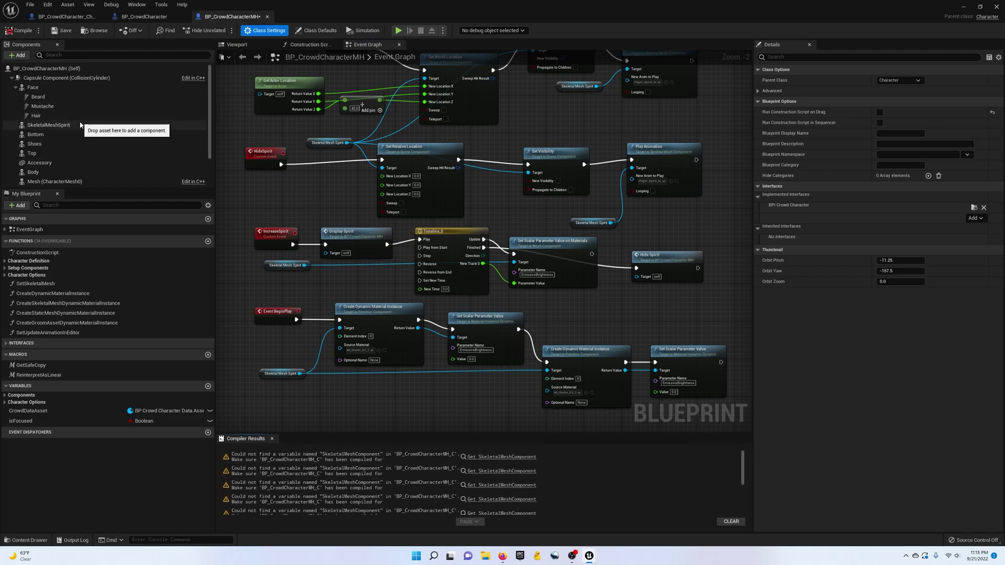
{"action": "scroll", "coordinate": [52, 146], "scroll_direction": "down", "scroll_amount": 2}
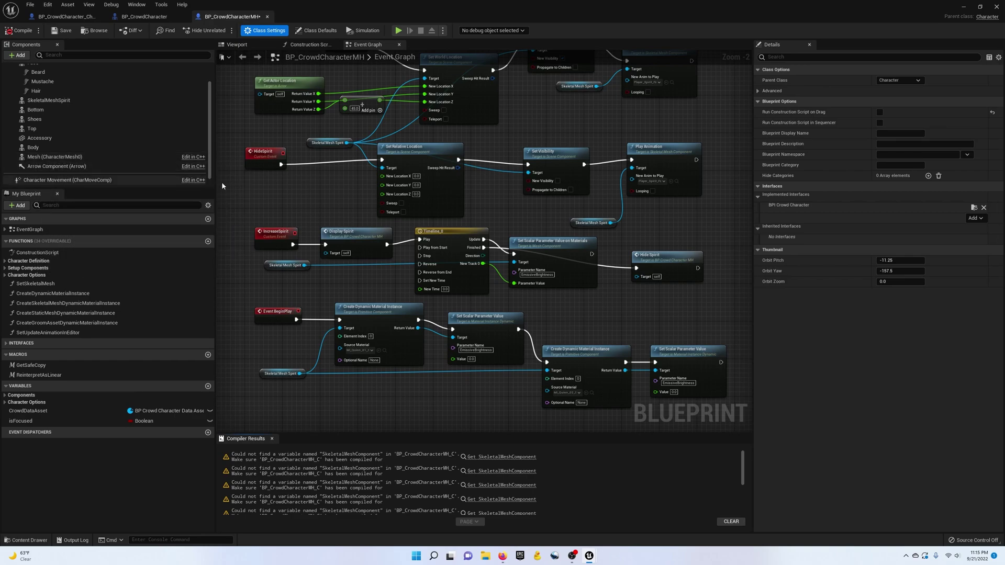
- Replace the broken Skeletal Mesh Component nodes in Set Master Pose and Set Scale Factor with Mesh getters
{"action": "left_click", "coordinate": [489, 457]}
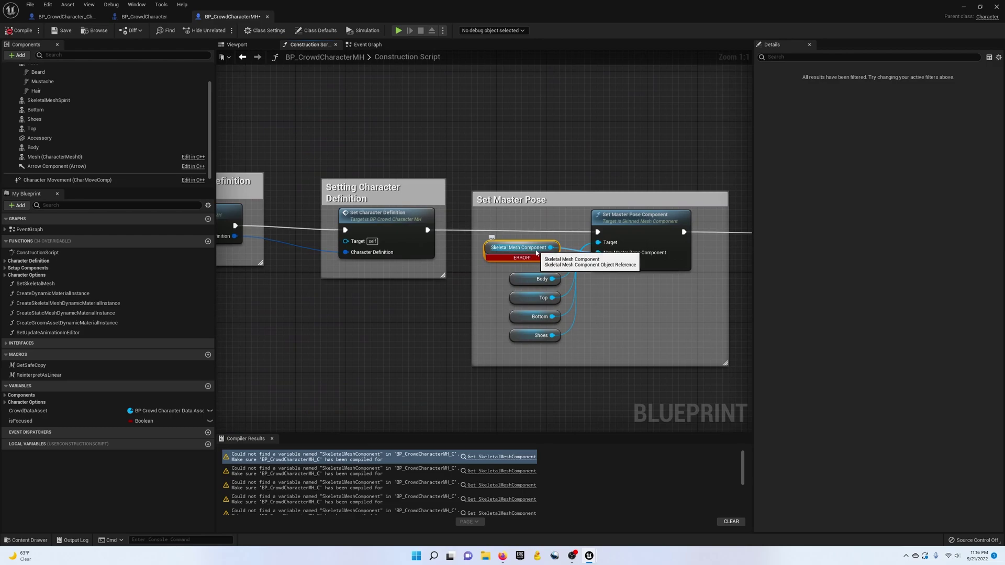
{"action": "mouse_move", "coordinate": [57, 160]}
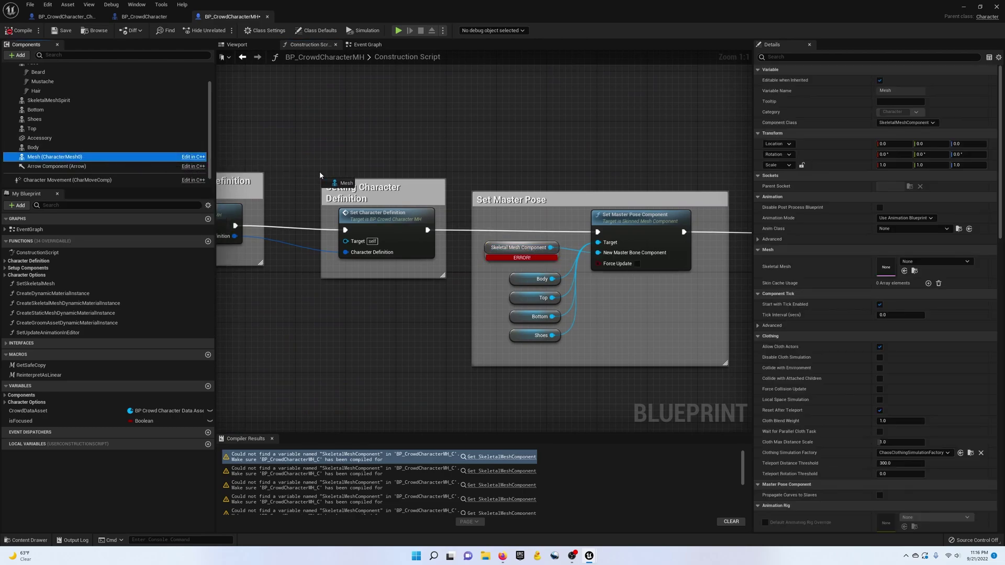
{"action": "left_click_drag", "start_coordinate": [339, 176], "coordinate": [598, 243]}
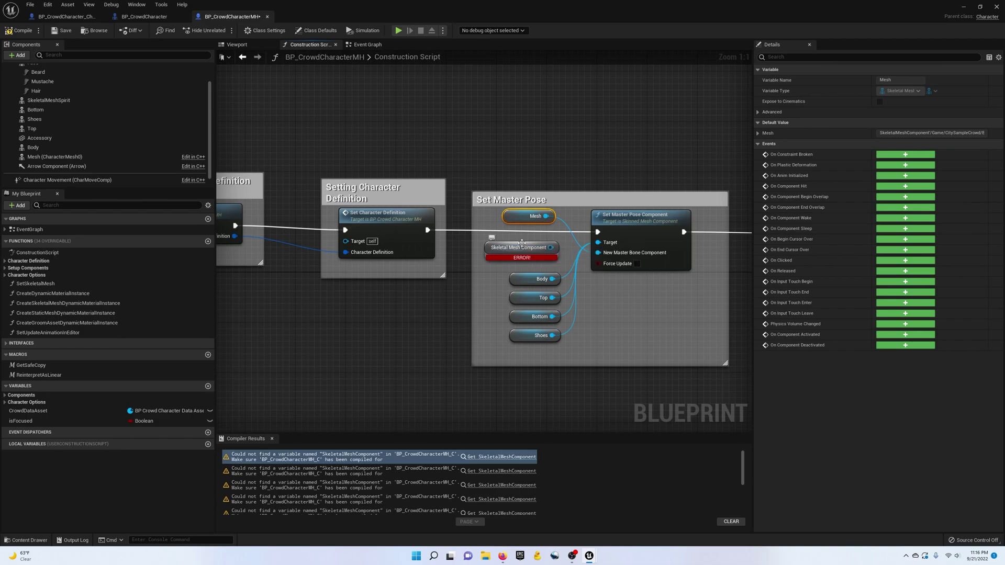
{"action": "left_click", "coordinate": [522, 247]}
{"action": "key", "text": "Delete"}
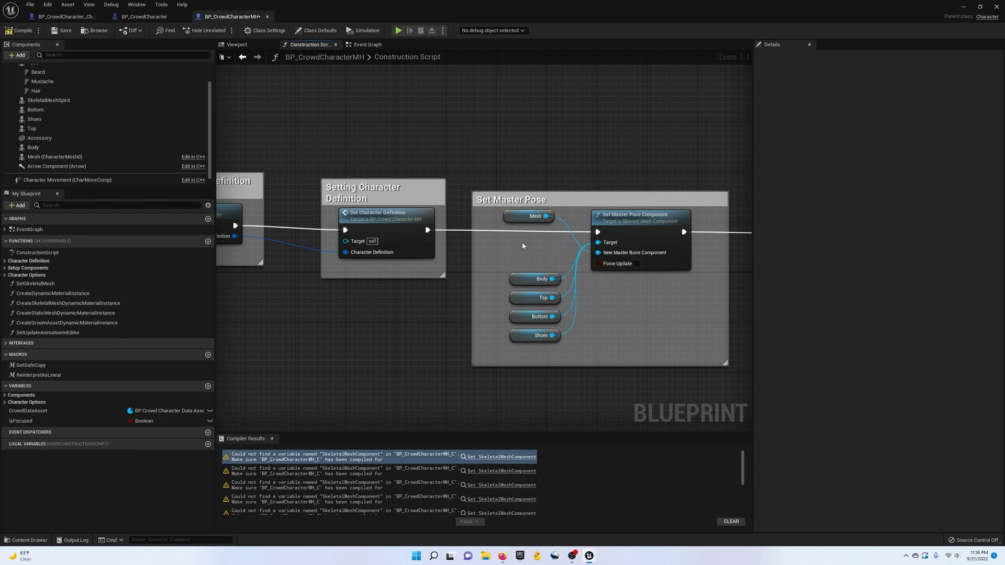
{"action": "left_click", "coordinate": [499, 471]}
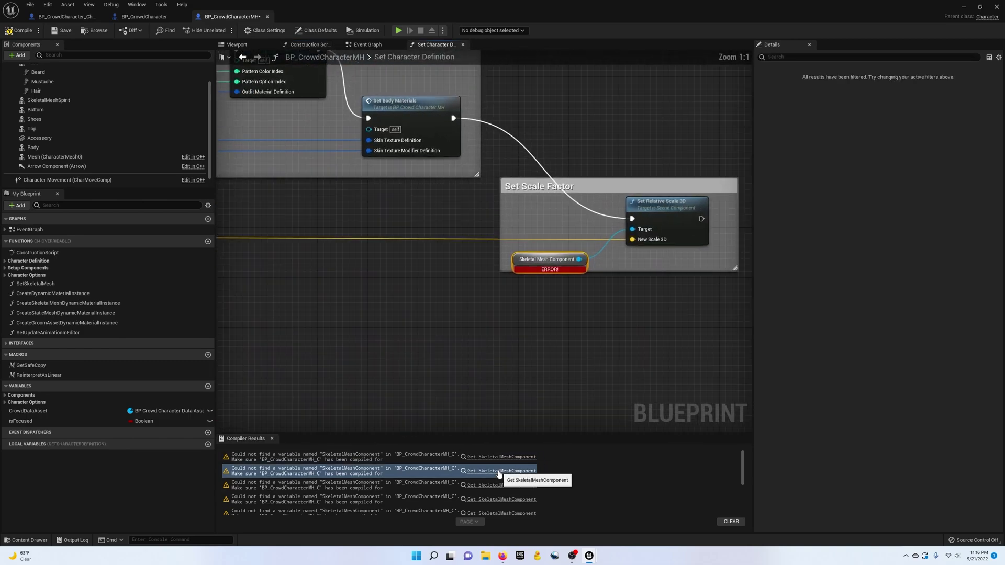
{"action": "left_click_drag", "start_coordinate": [54, 157], "coordinate": [605, 218]}
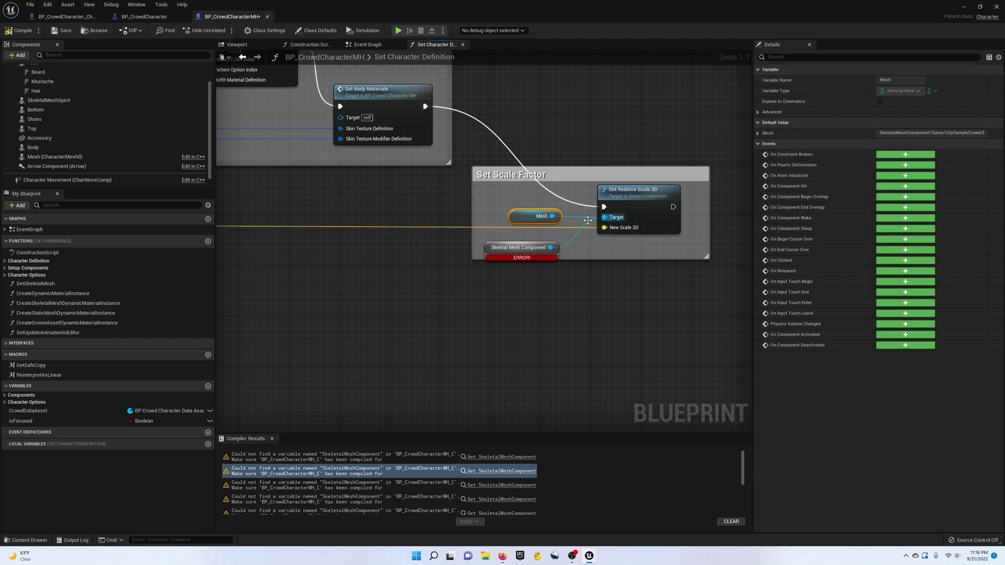
{"action": "left_click", "coordinate": [521, 248]}
{"action": "key", "text": "Delete"}
- Wire Mesh into Set Skeletal Mesh and Does Socket Exist's Target, deleting the broken nodes
{"action": "left_click", "coordinate": [501, 485]}
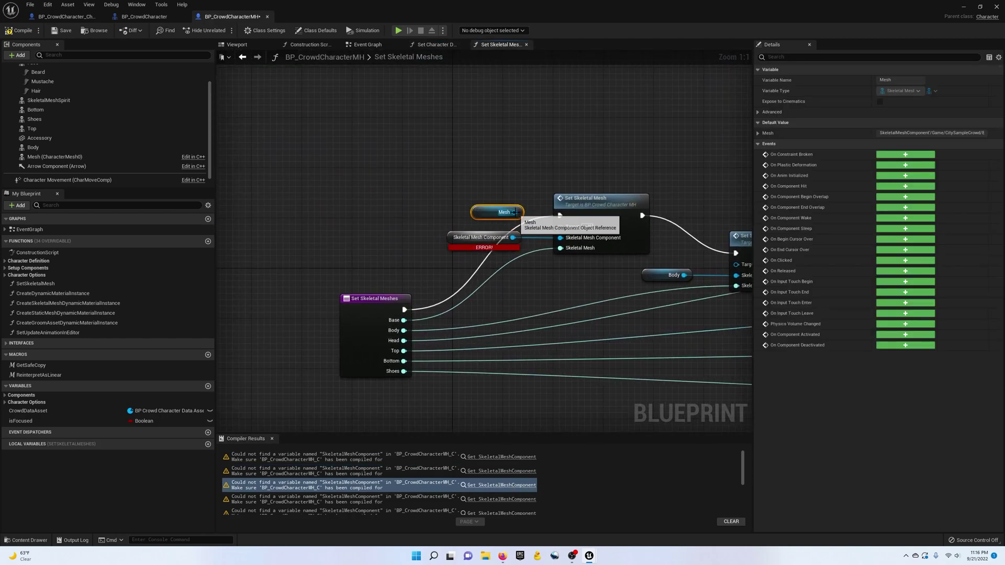
{"action": "left_click_drag", "start_coordinate": [514, 212], "coordinate": [560, 237]}
{"action": "left_click", "coordinate": [484, 240]}
{"action": "key", "text": "Delete"}
{"action": "left_click", "coordinate": [502, 499]}
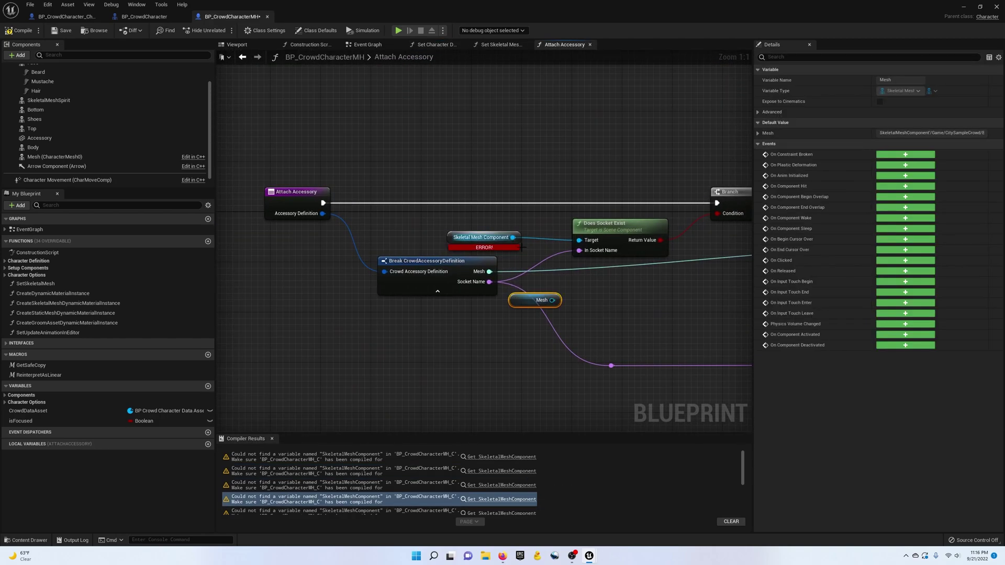
{"action": "left_click_drag", "start_coordinate": [539, 300], "coordinate": [579, 240]}
{"action": "left_click", "coordinate": [484, 241]}
{"action": "key", "text": "Delete"}
- Connect a Mesh getter to Attach Component to Socket's Parent, remove the broken node, and recompile
{"action": "left_click", "coordinate": [522, 513]}
{"action": "key", "text": "ctrl+v"}
{"action": "left_click_drag", "start_coordinate": [552, 279], "coordinate": [623, 202]}
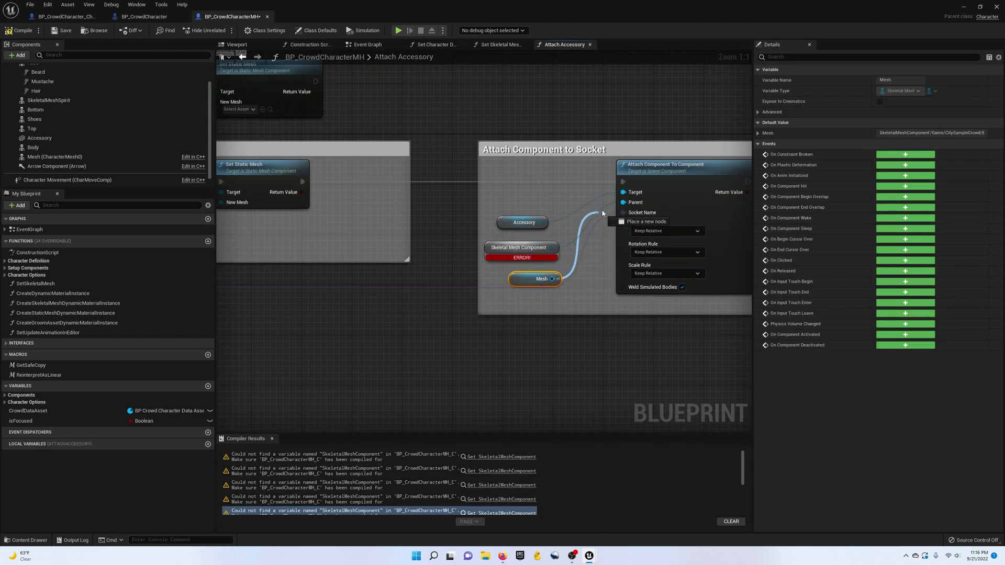
{"action": "left_click", "coordinate": [538, 246]}
{"action": "key", "text": "Delete"}
{"action": "left_click_drag", "start_coordinate": [534, 279], "coordinate": [522, 254]}
{"action": "left_click", "coordinate": [19, 31]}
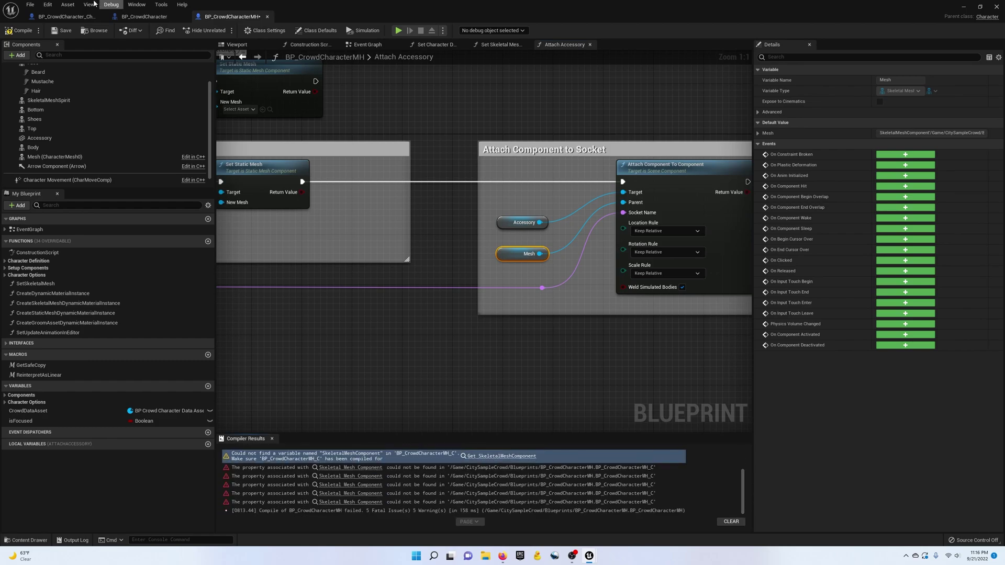
{"action": "left_click", "coordinate": [20, 30]}
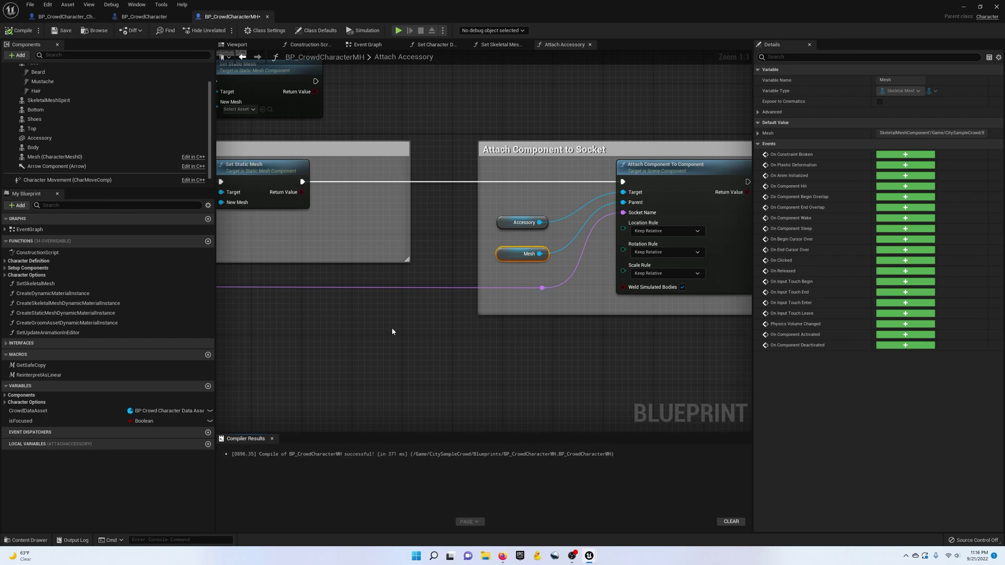
{"action": "right_click_drag", "start_coordinate": [392, 331], "coordinate": [404, 371]}
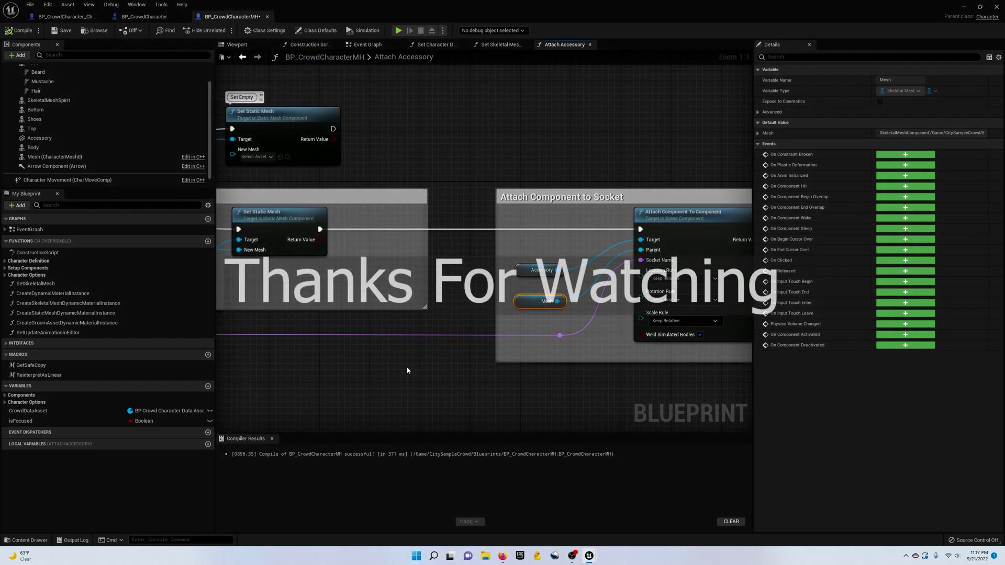